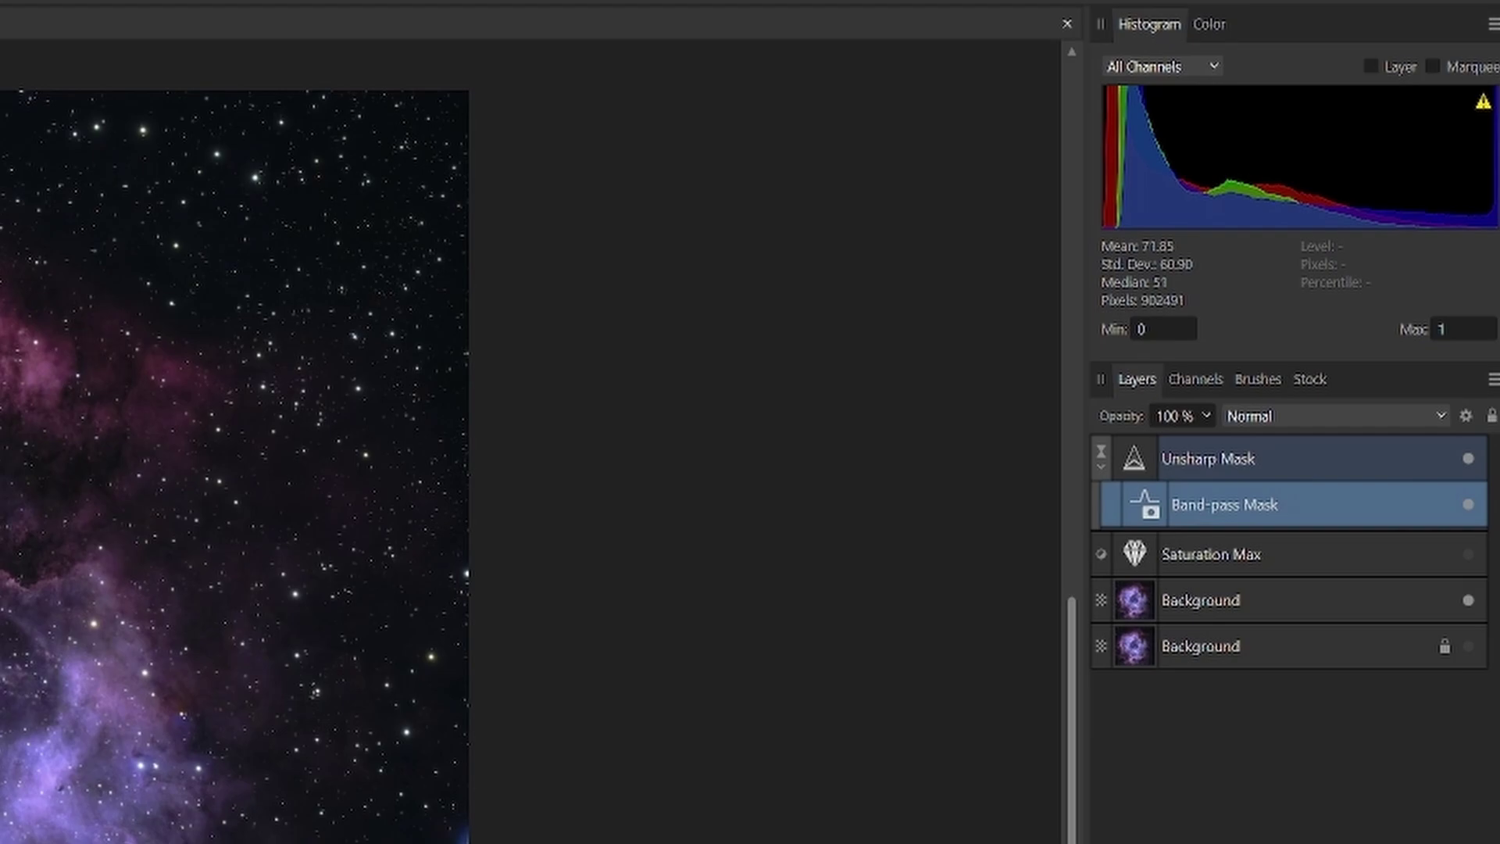
Toggle the Saturation Max layer off and on three times to compare normal and clipped saturation, leaving it visible
click(1469, 555)
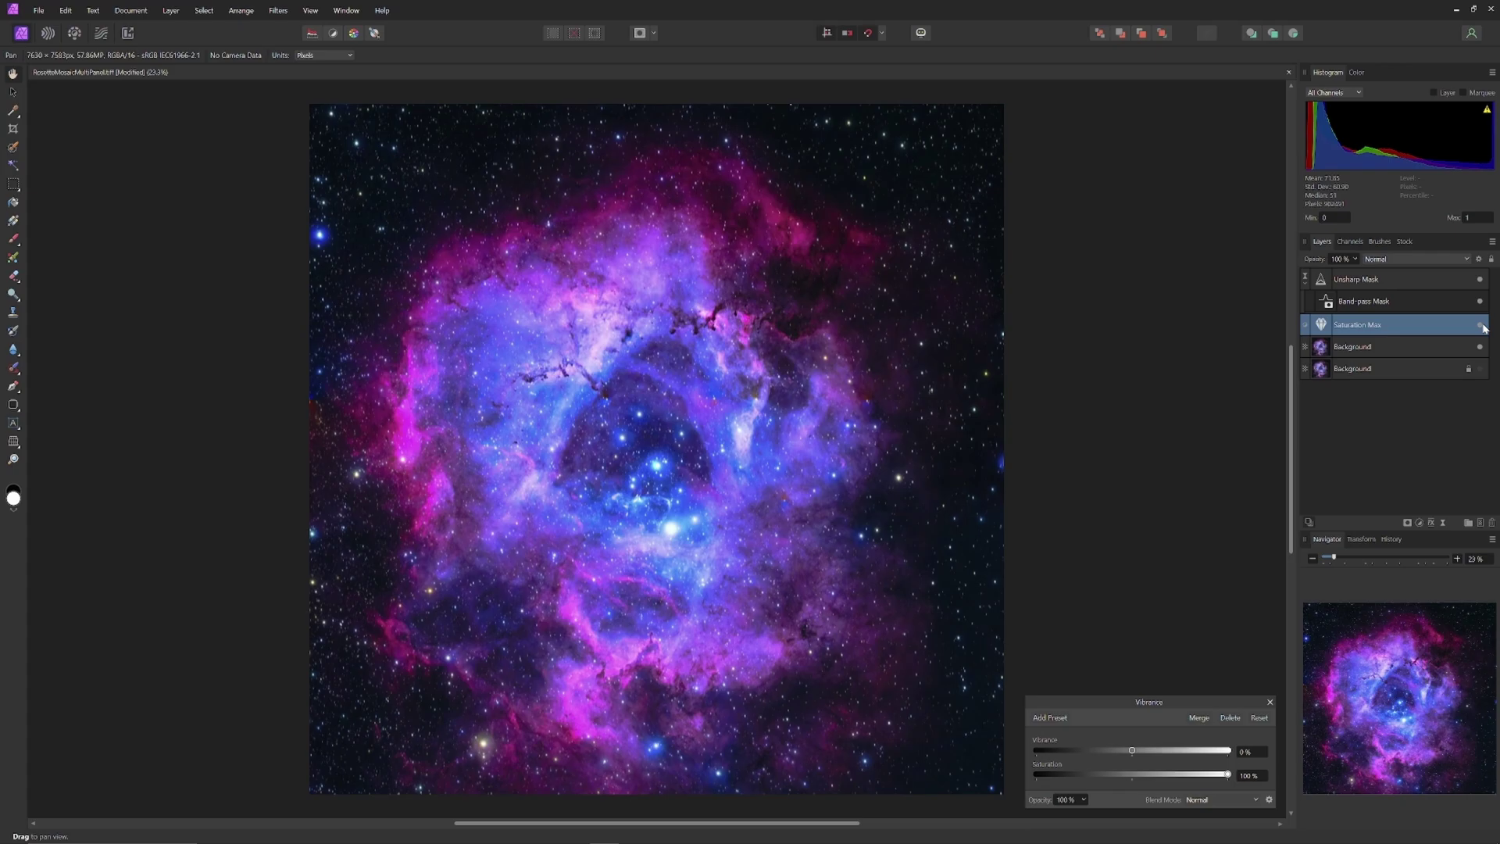
click(1481, 325)
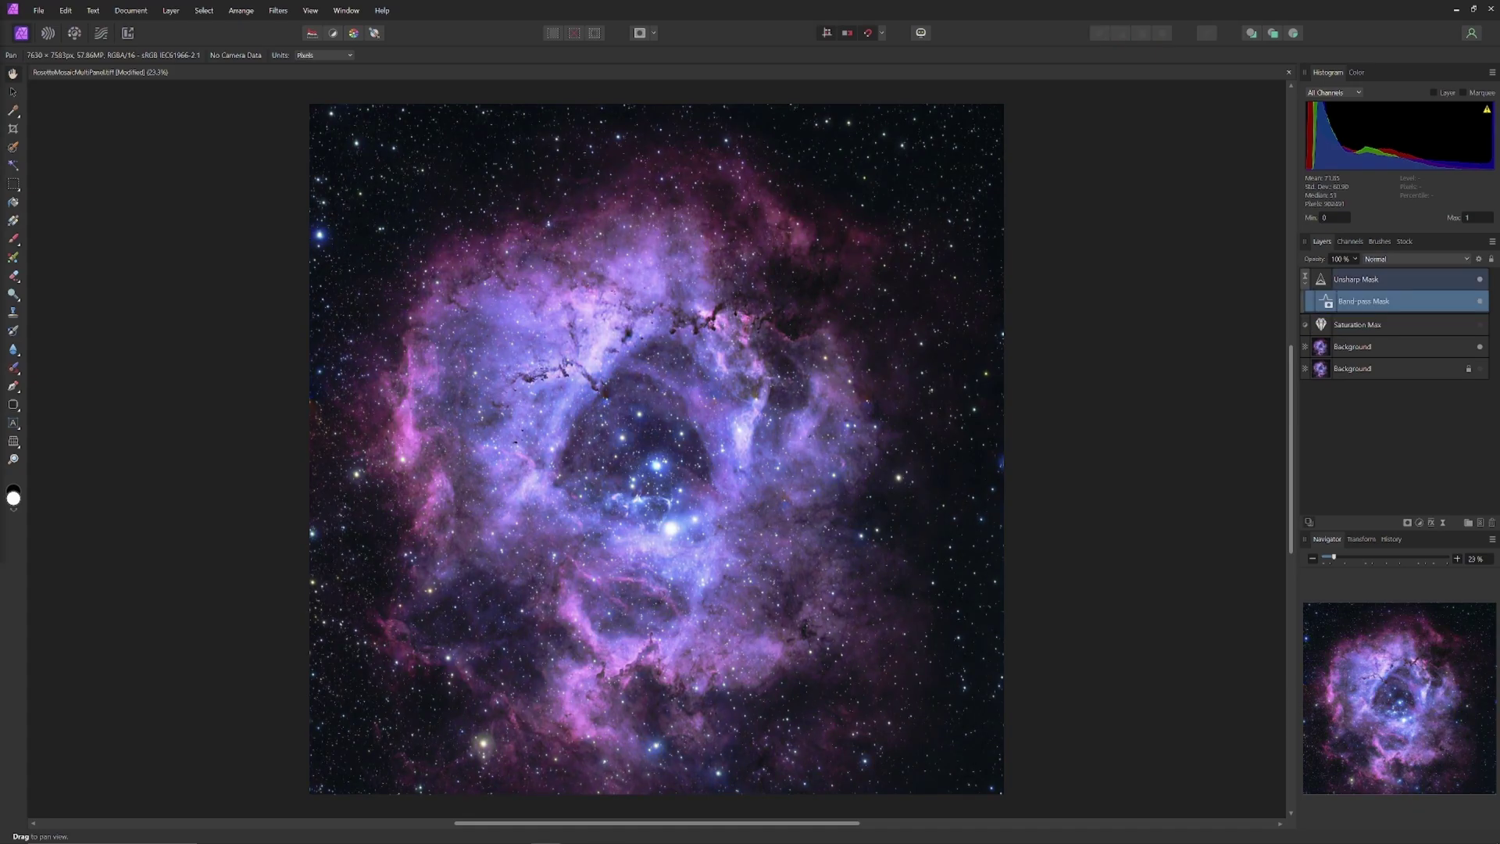
click(1480, 324)
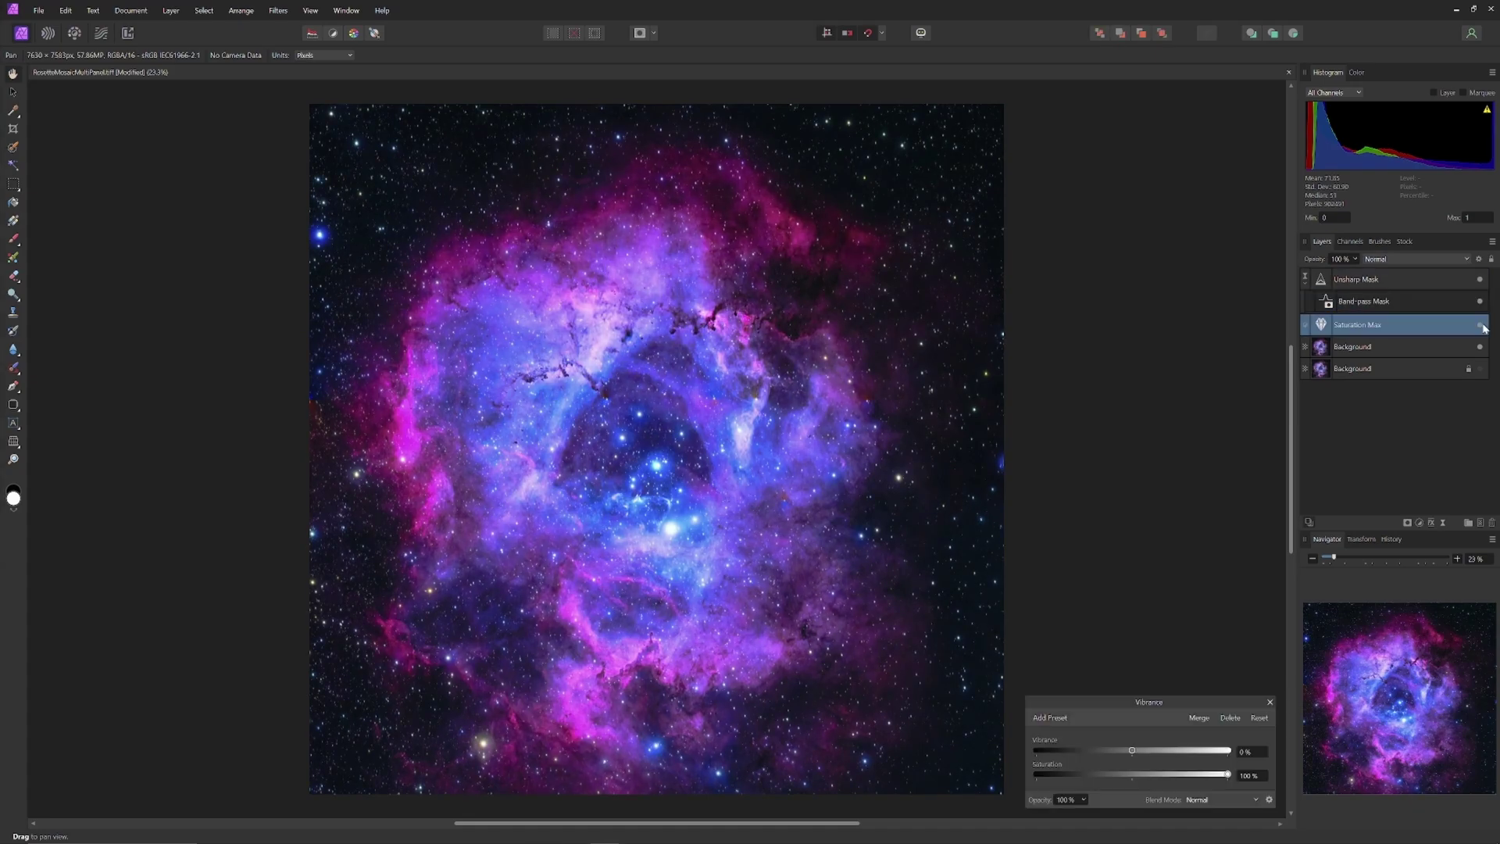
click(1481, 325)
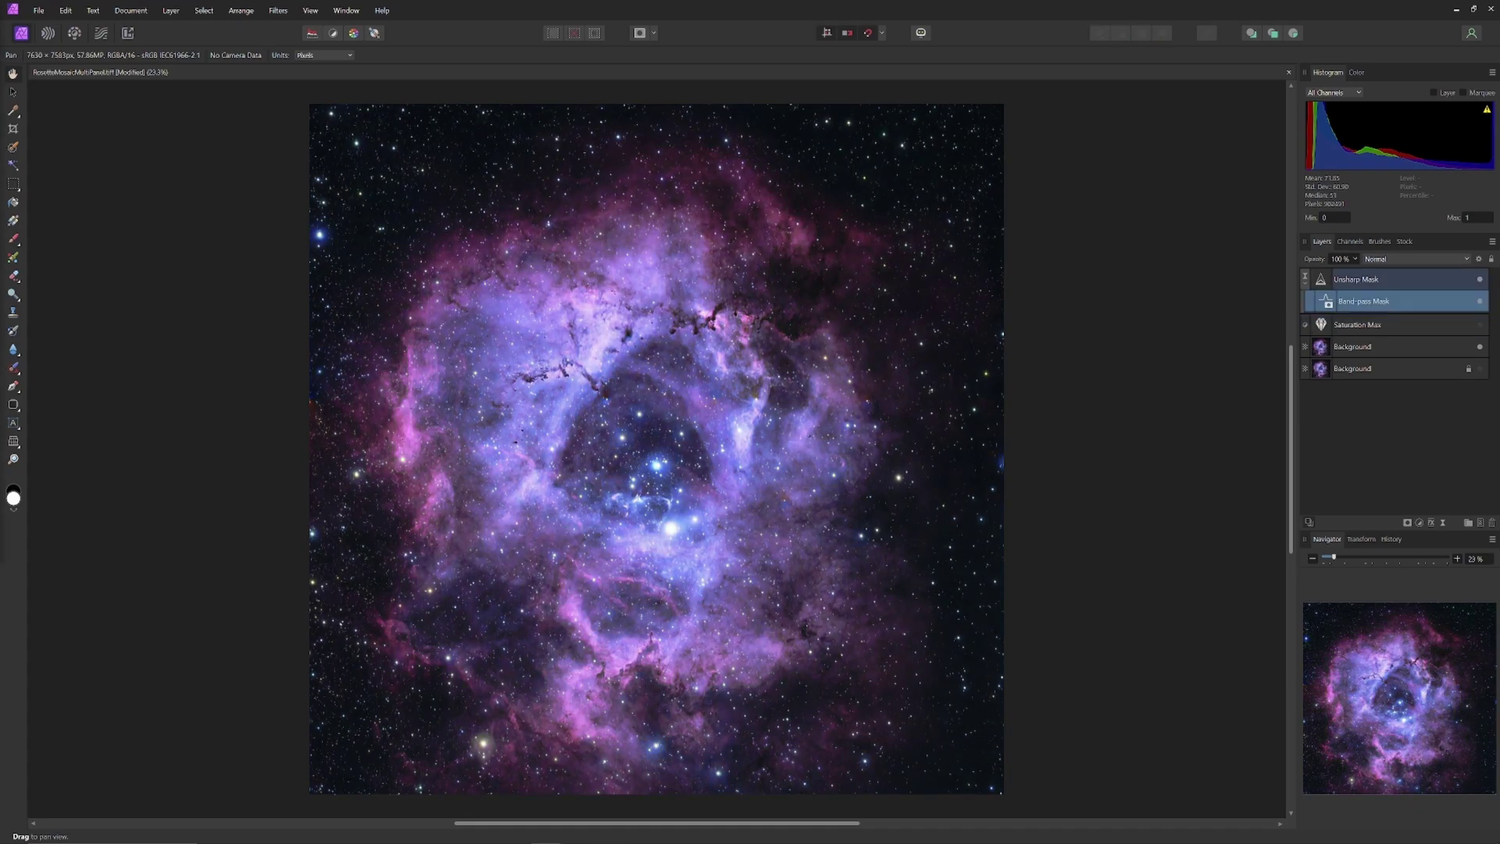
click(1481, 324)
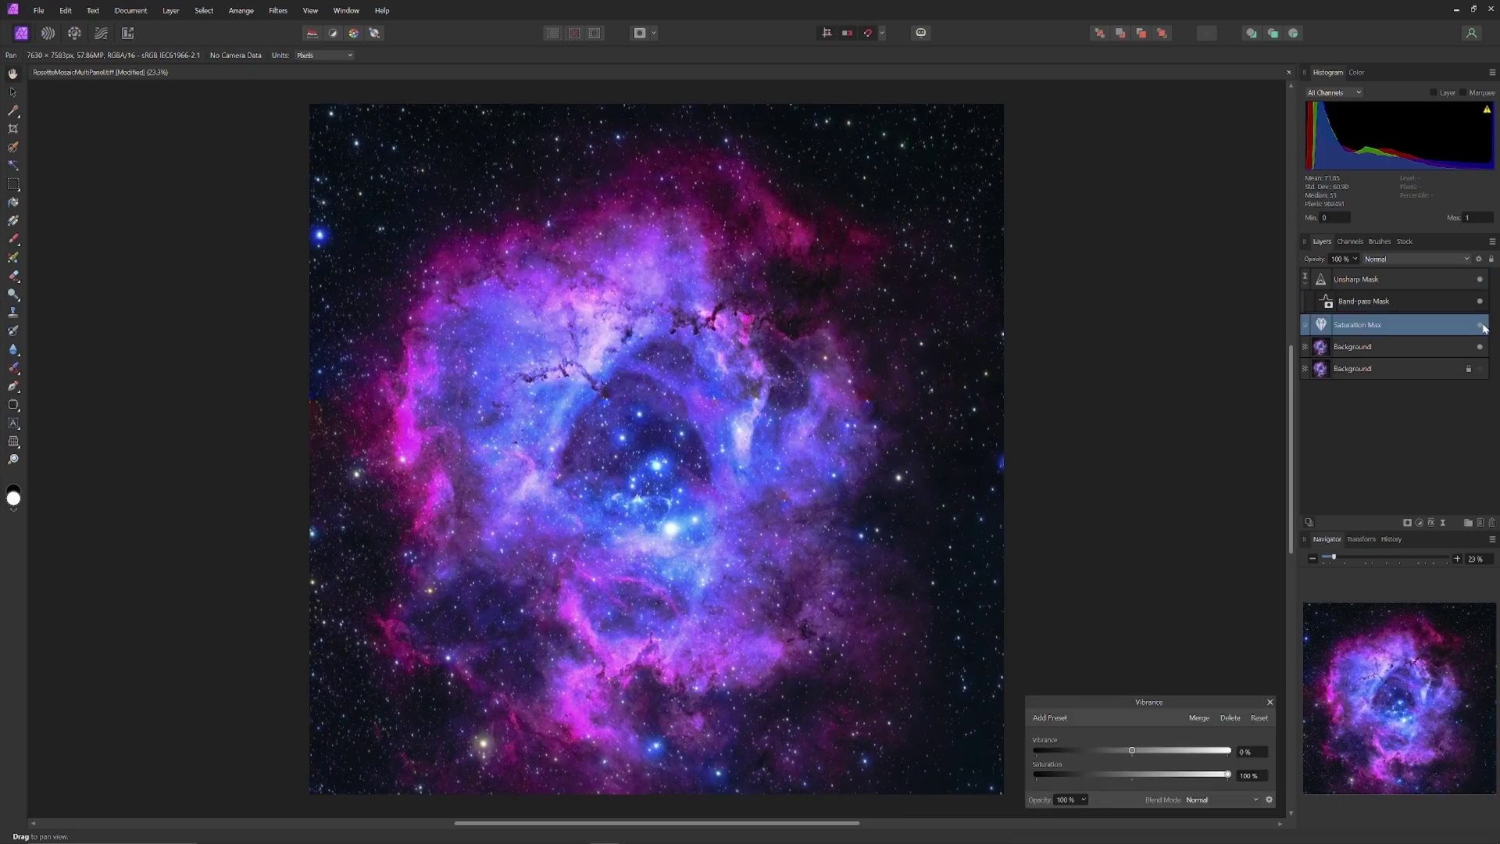
click(1481, 324)
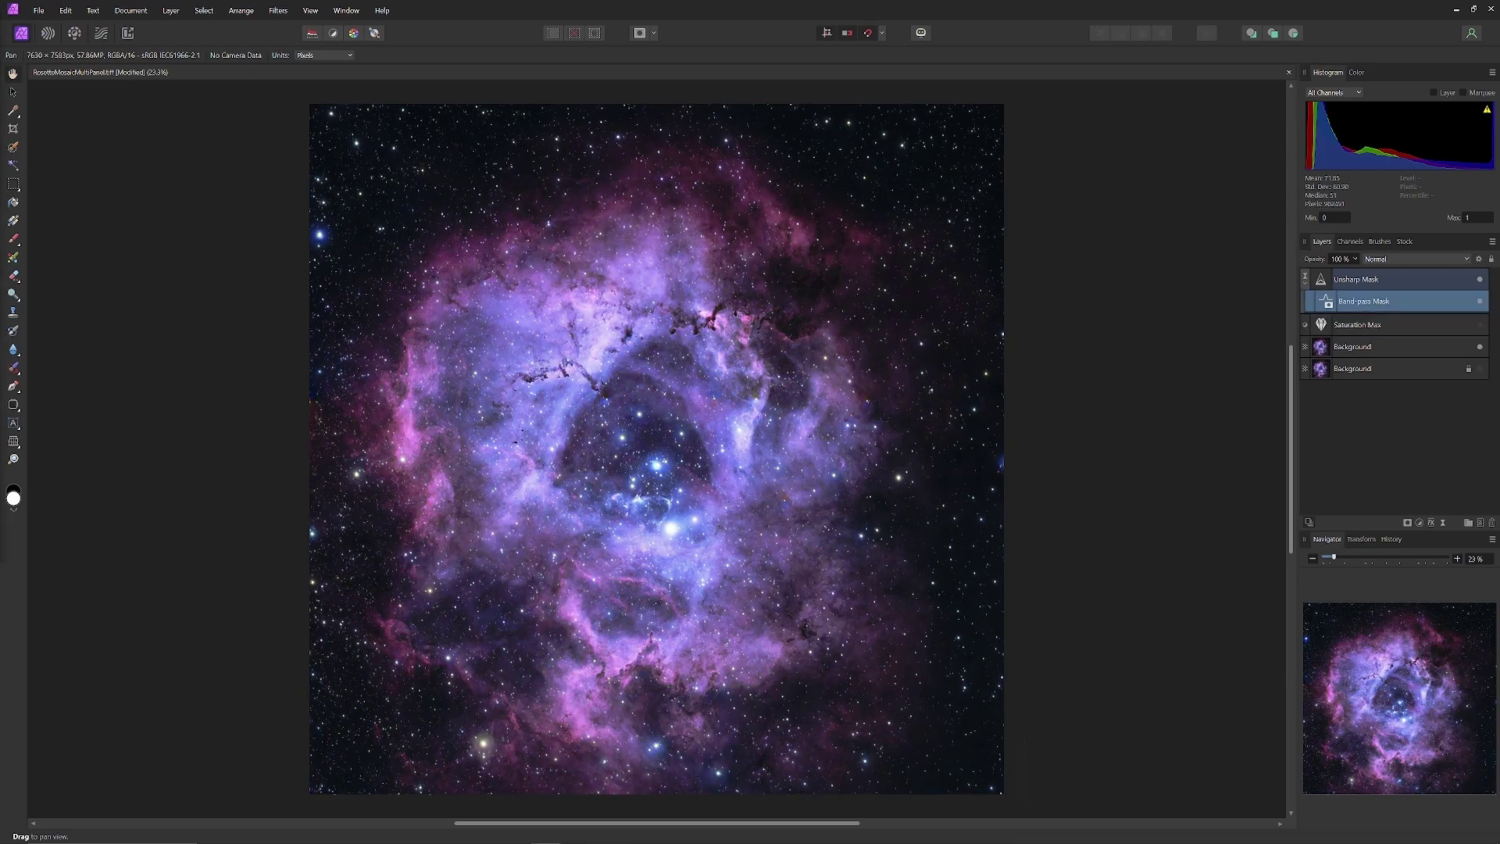
click(1481, 324)
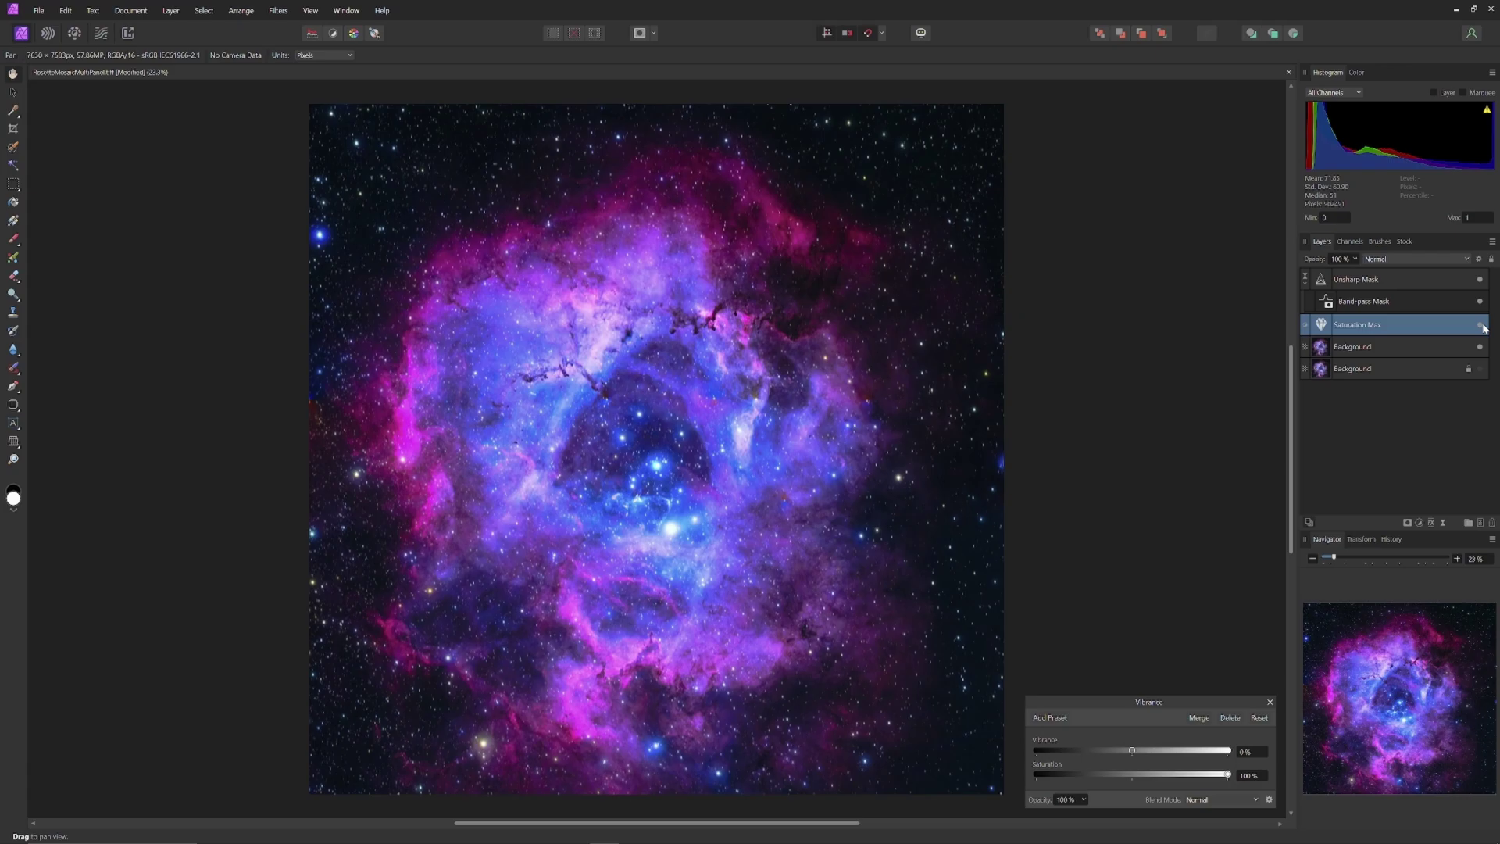
Zoom to about 57% on the nebula's core, then switch Saturation Max on, off, and back on
scroll(631, 542, up, 5)
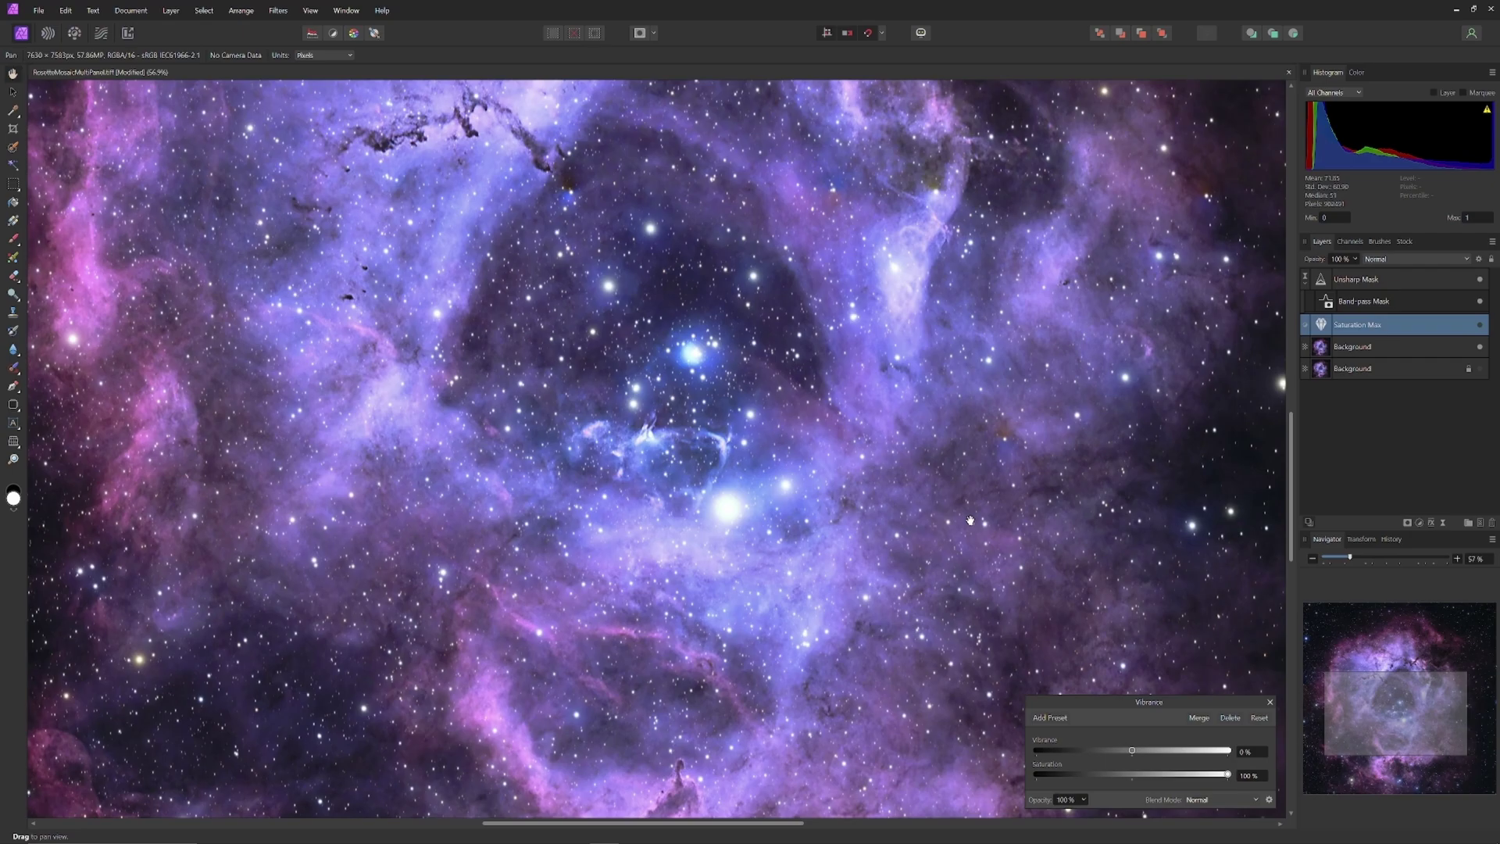
click(1479, 325)
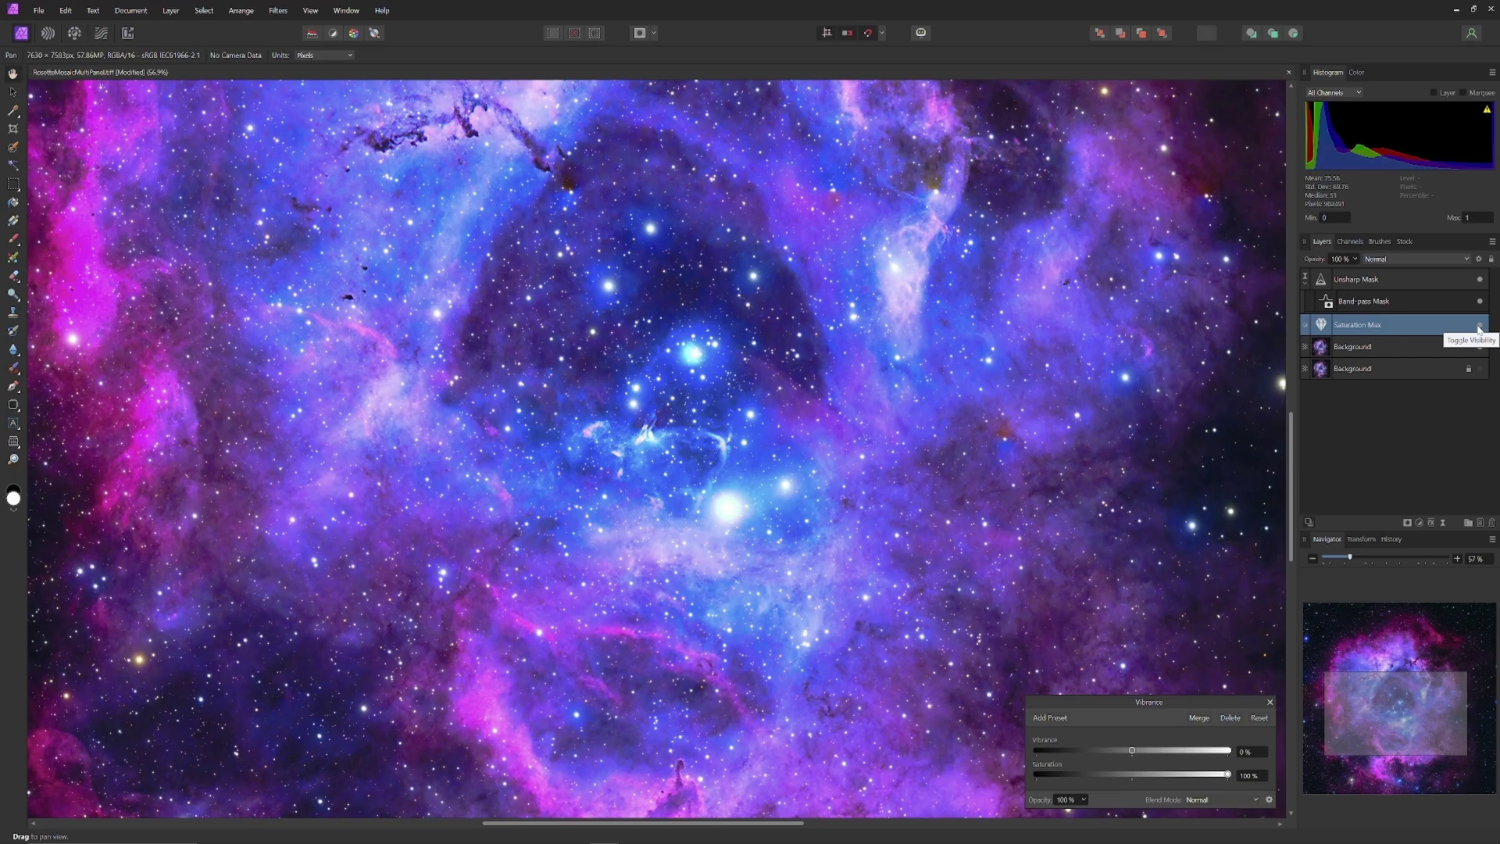
click(1479, 326)
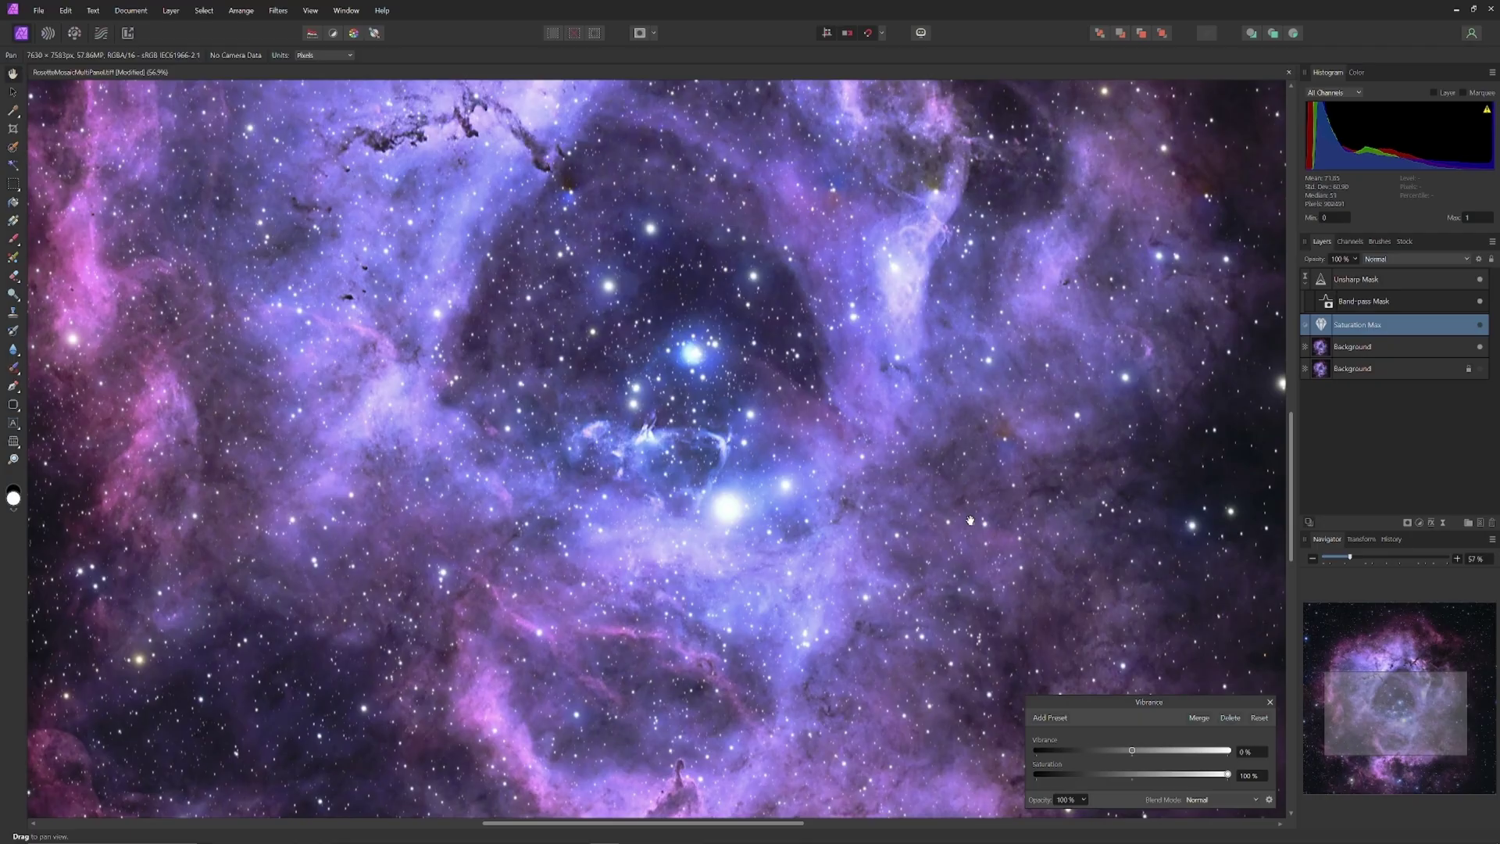
click(1479, 326)
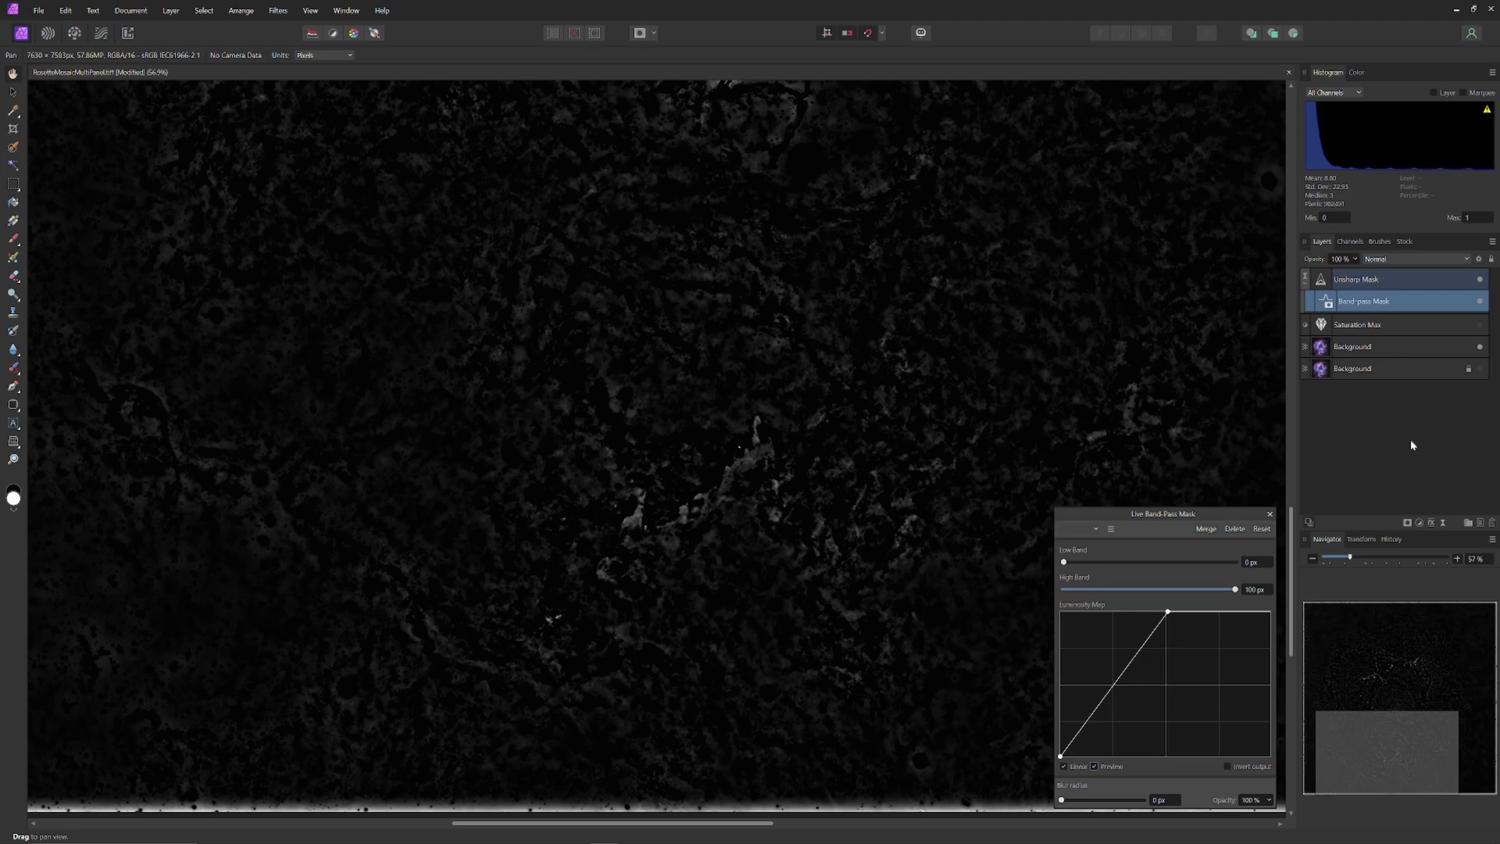
Enable the band-pass mask preview and compare its output with Saturation Max on and off
click(1480, 324)
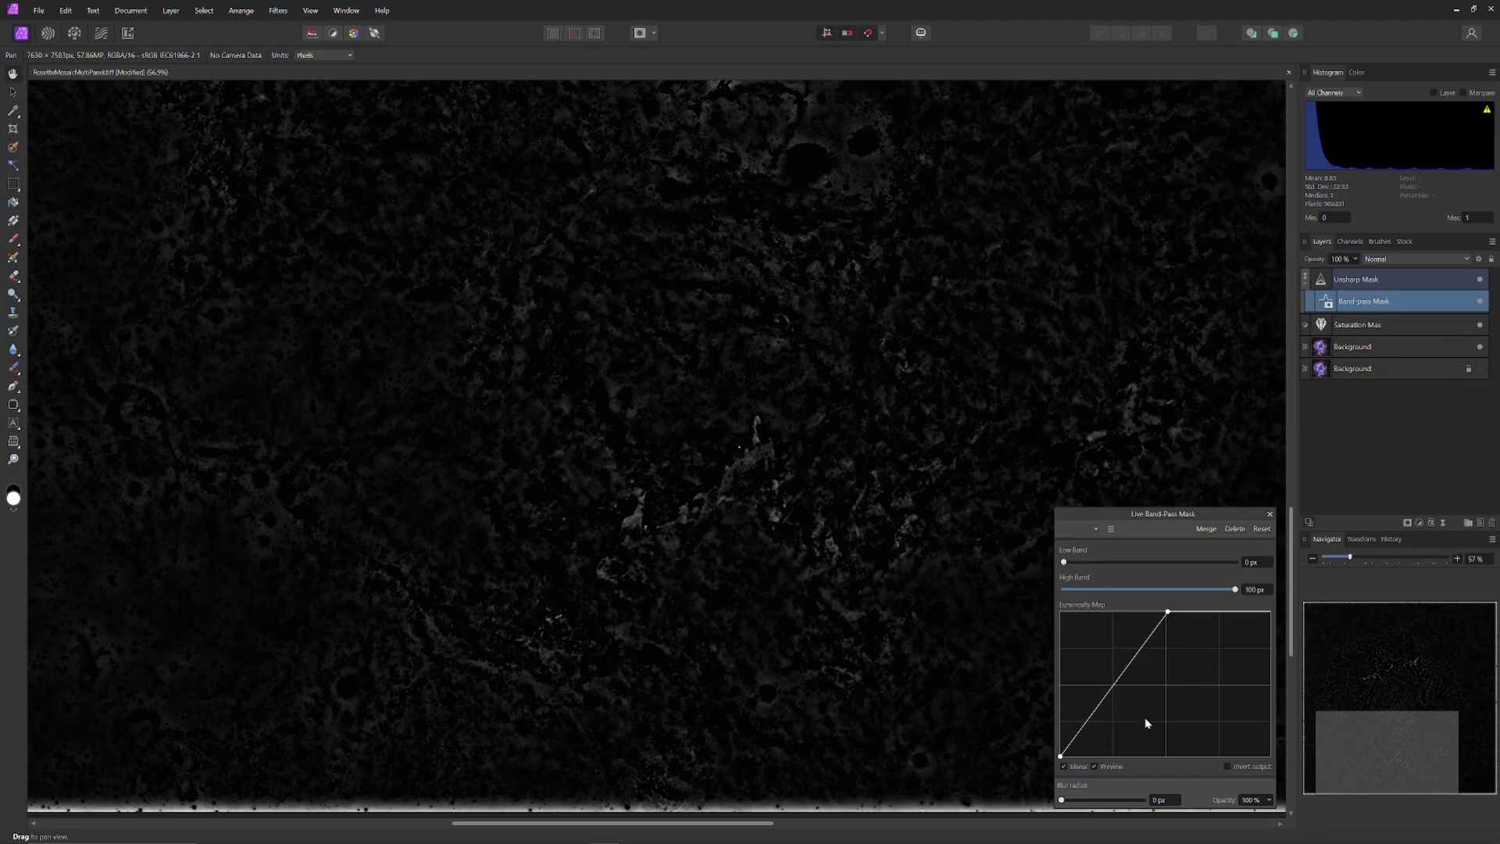
click(1094, 765)
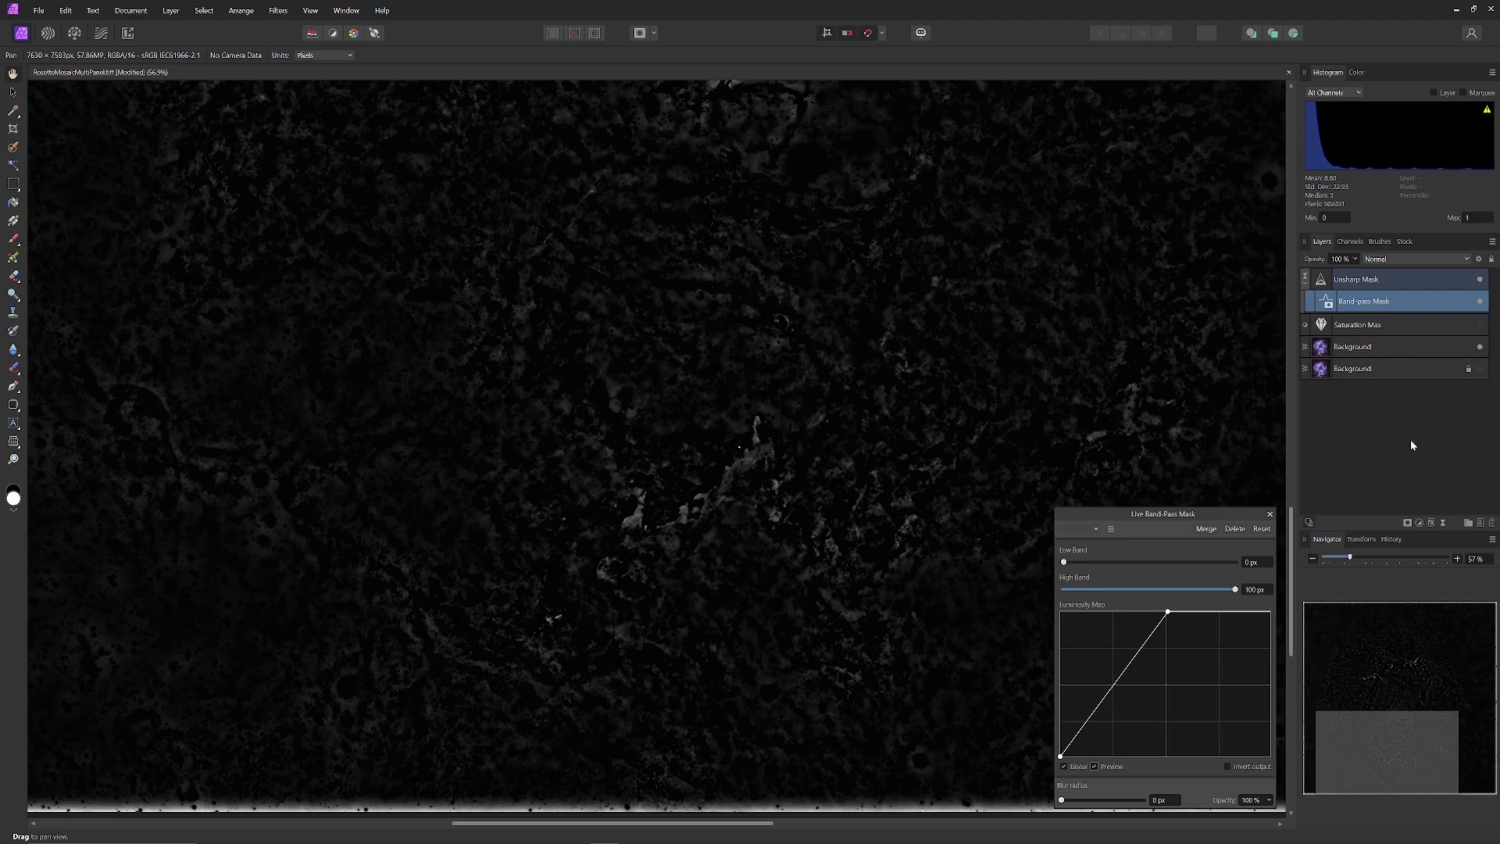
click(1480, 324)
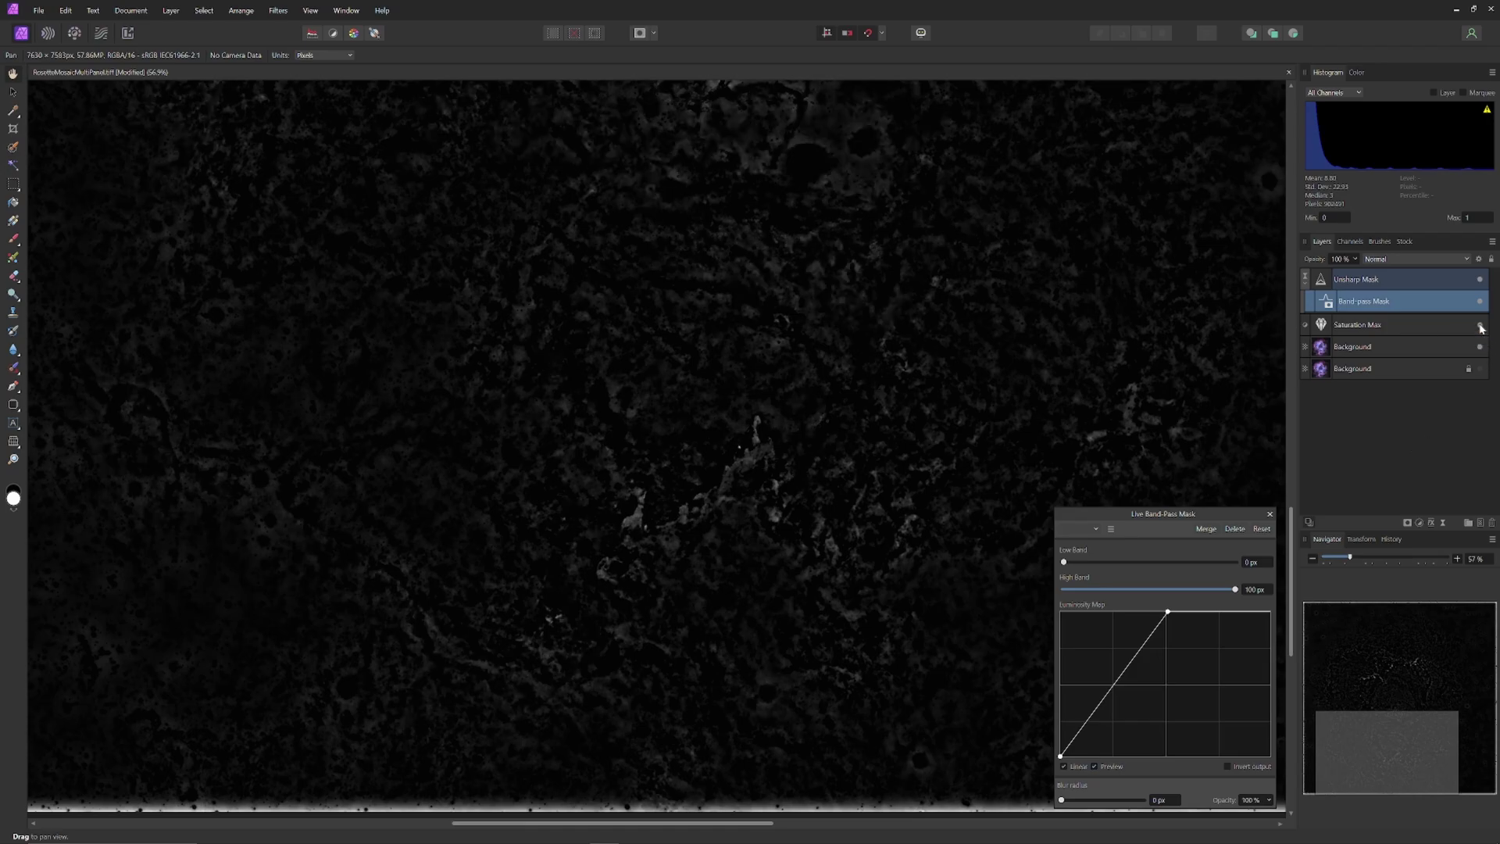
click(1093, 767)
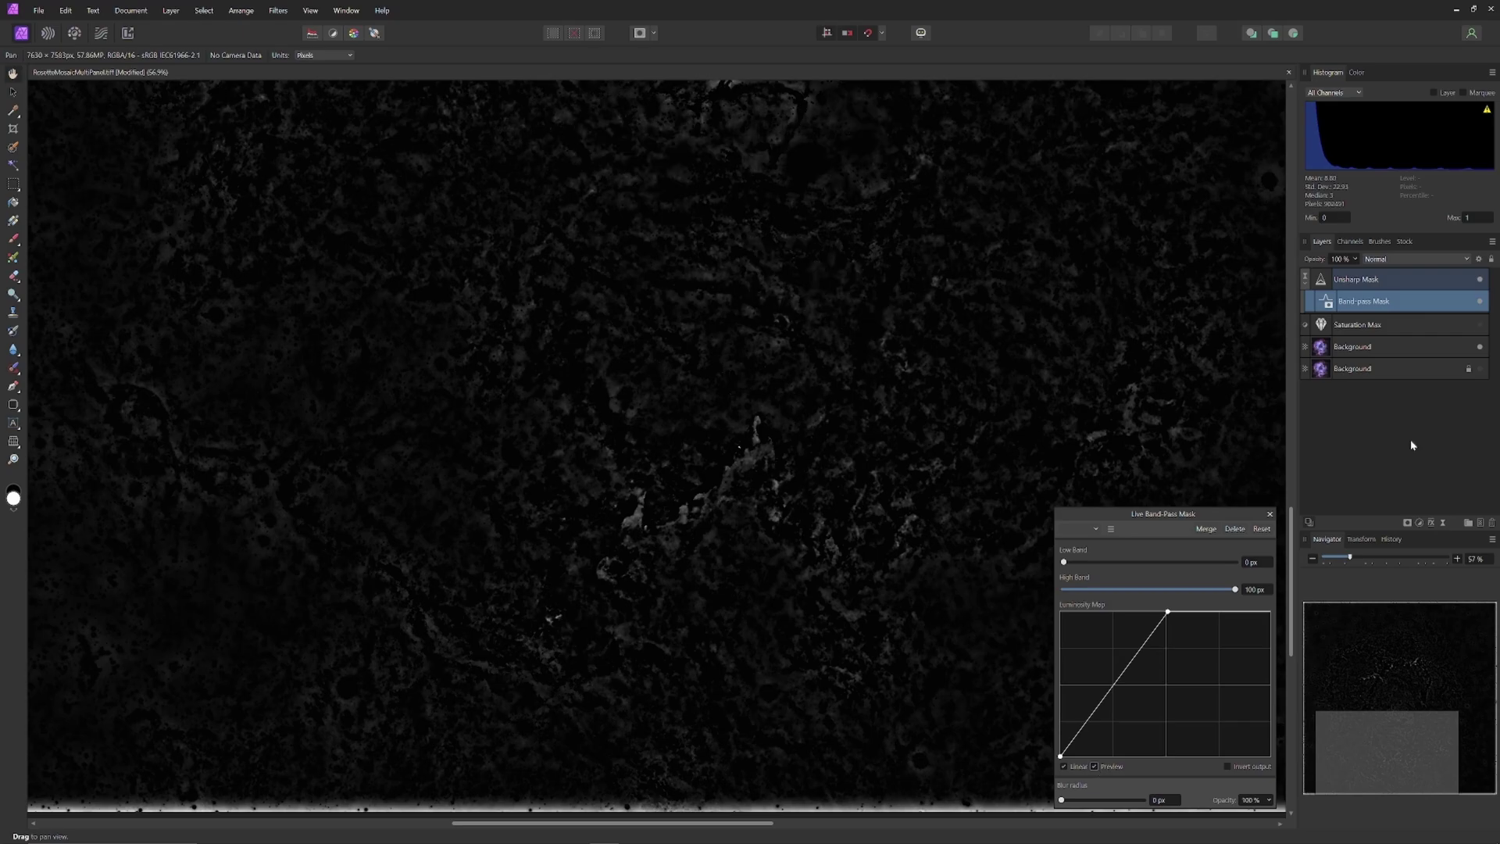
click(1094, 767)
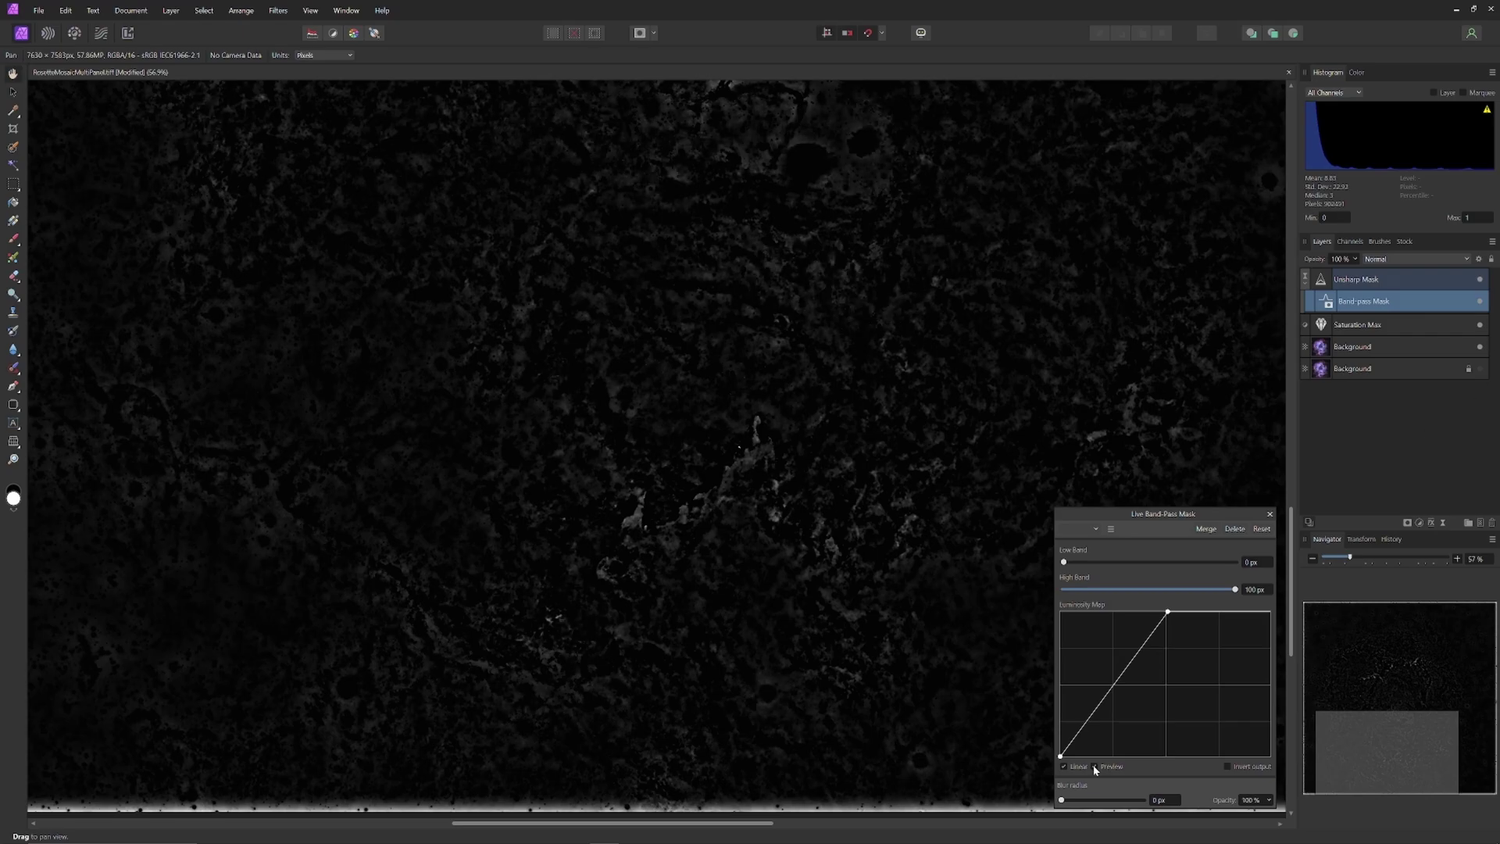
click(1095, 766)
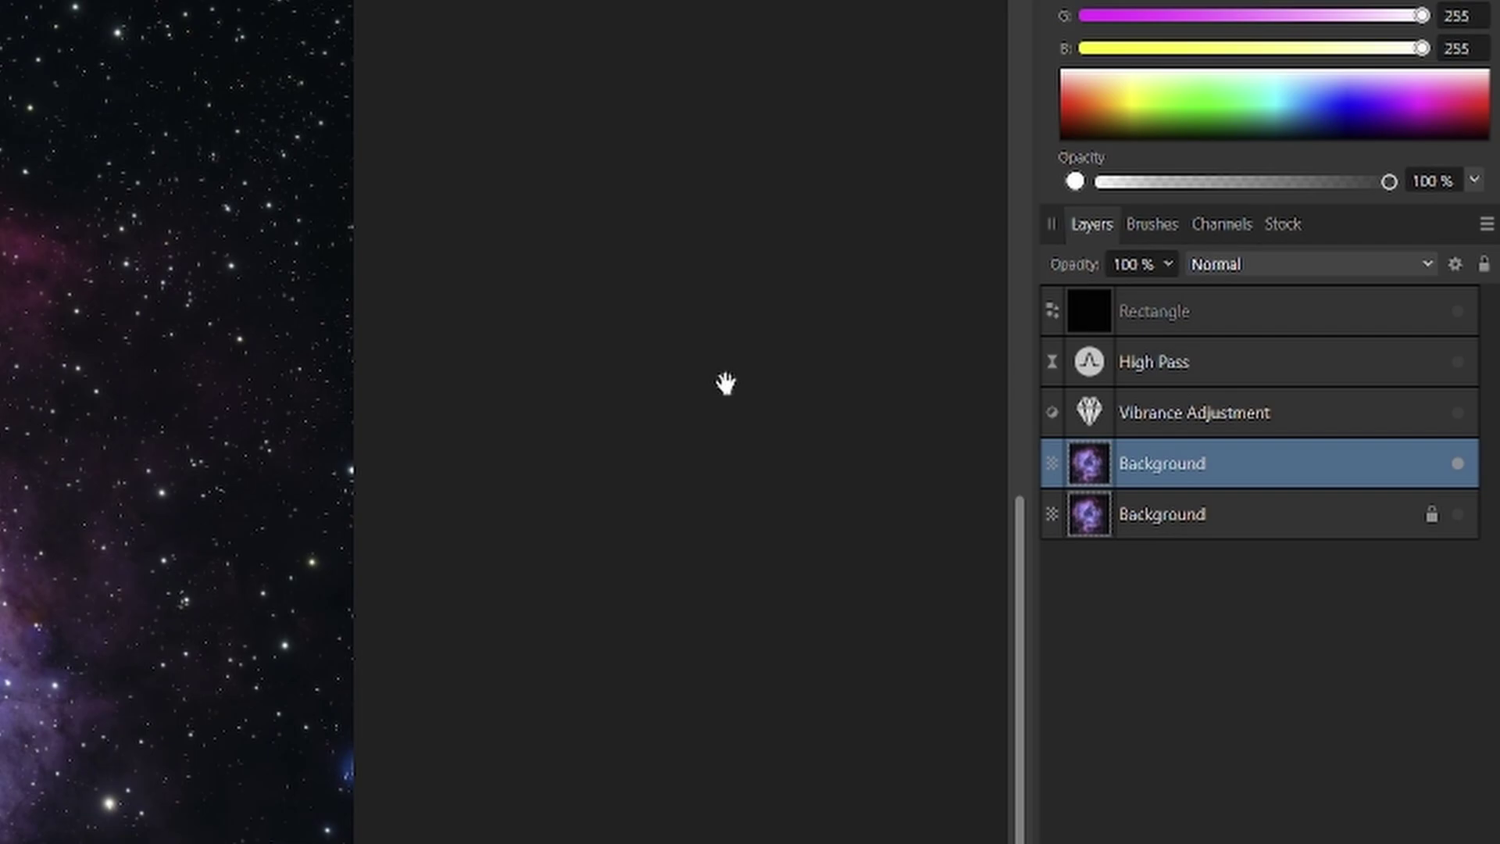
Reveal the Rectangle and high-pass overlay layers, toggle Vibrance Adjustment to compare, and undo the last toggle
click(1458, 313)
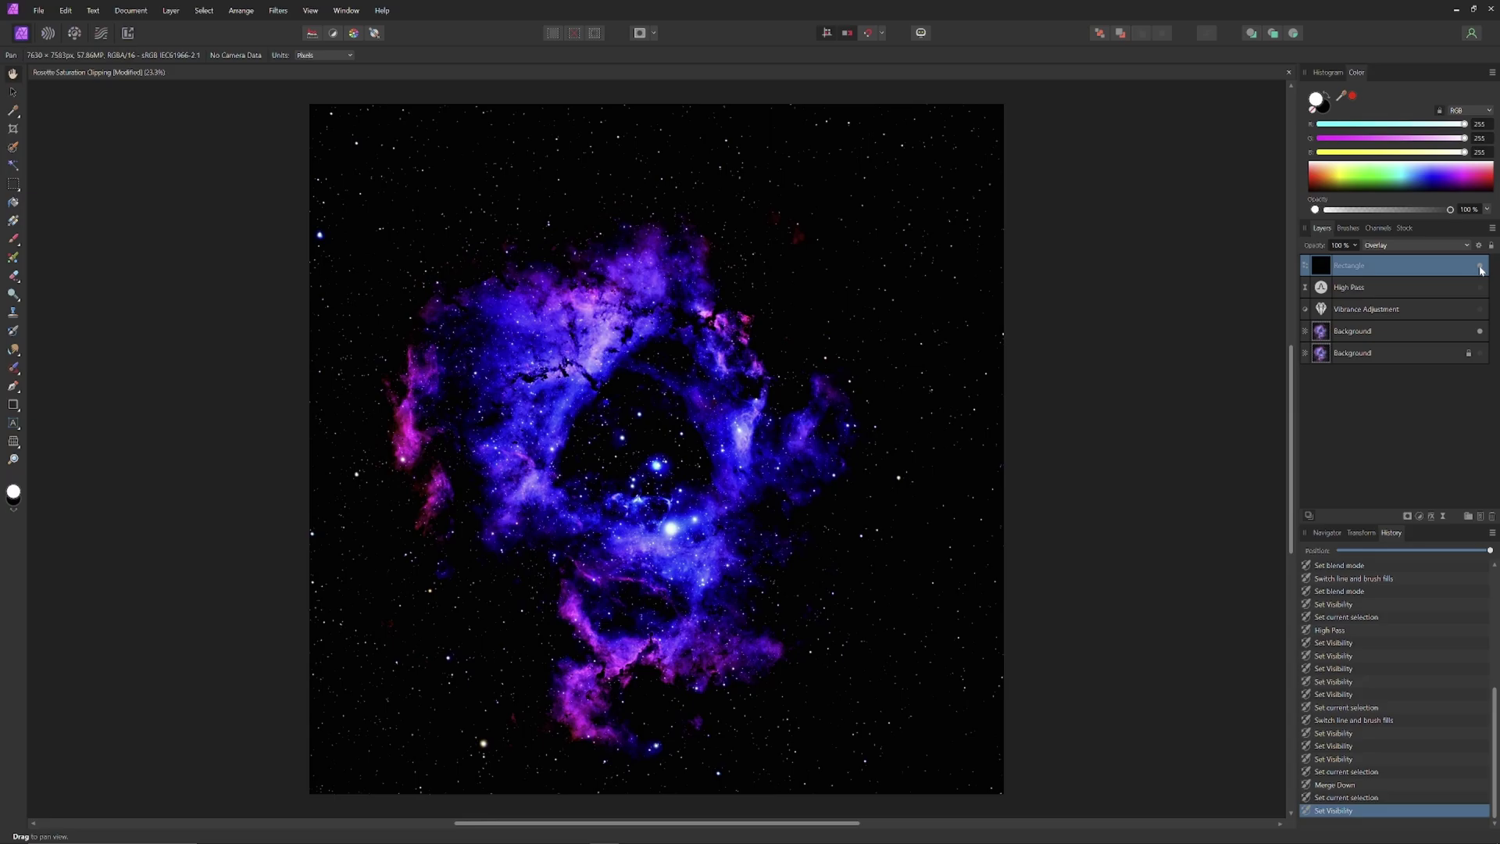
drag(1481, 269, 1479, 316)
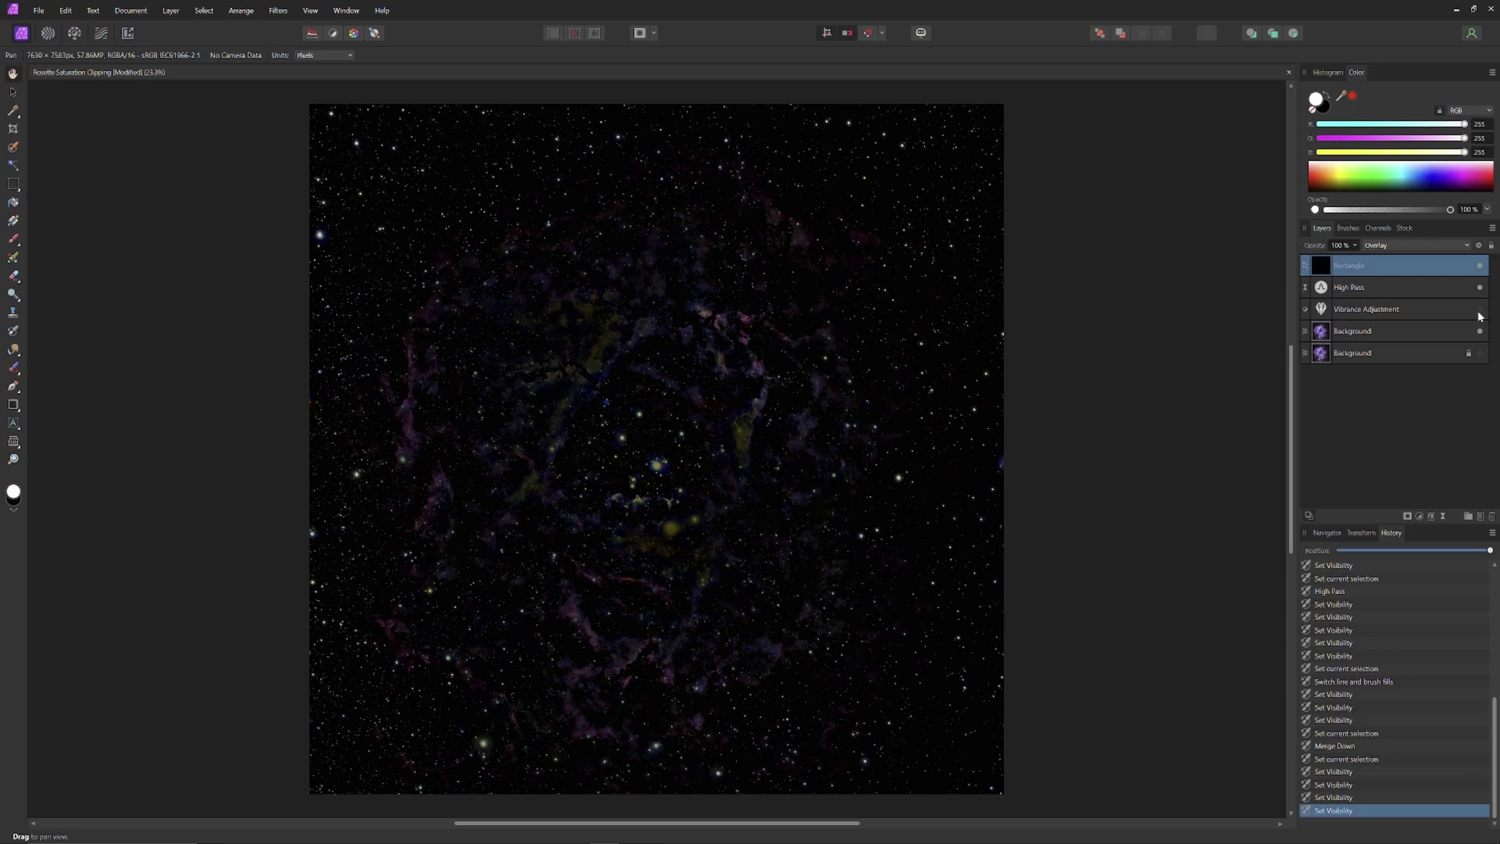
click(1480, 309)
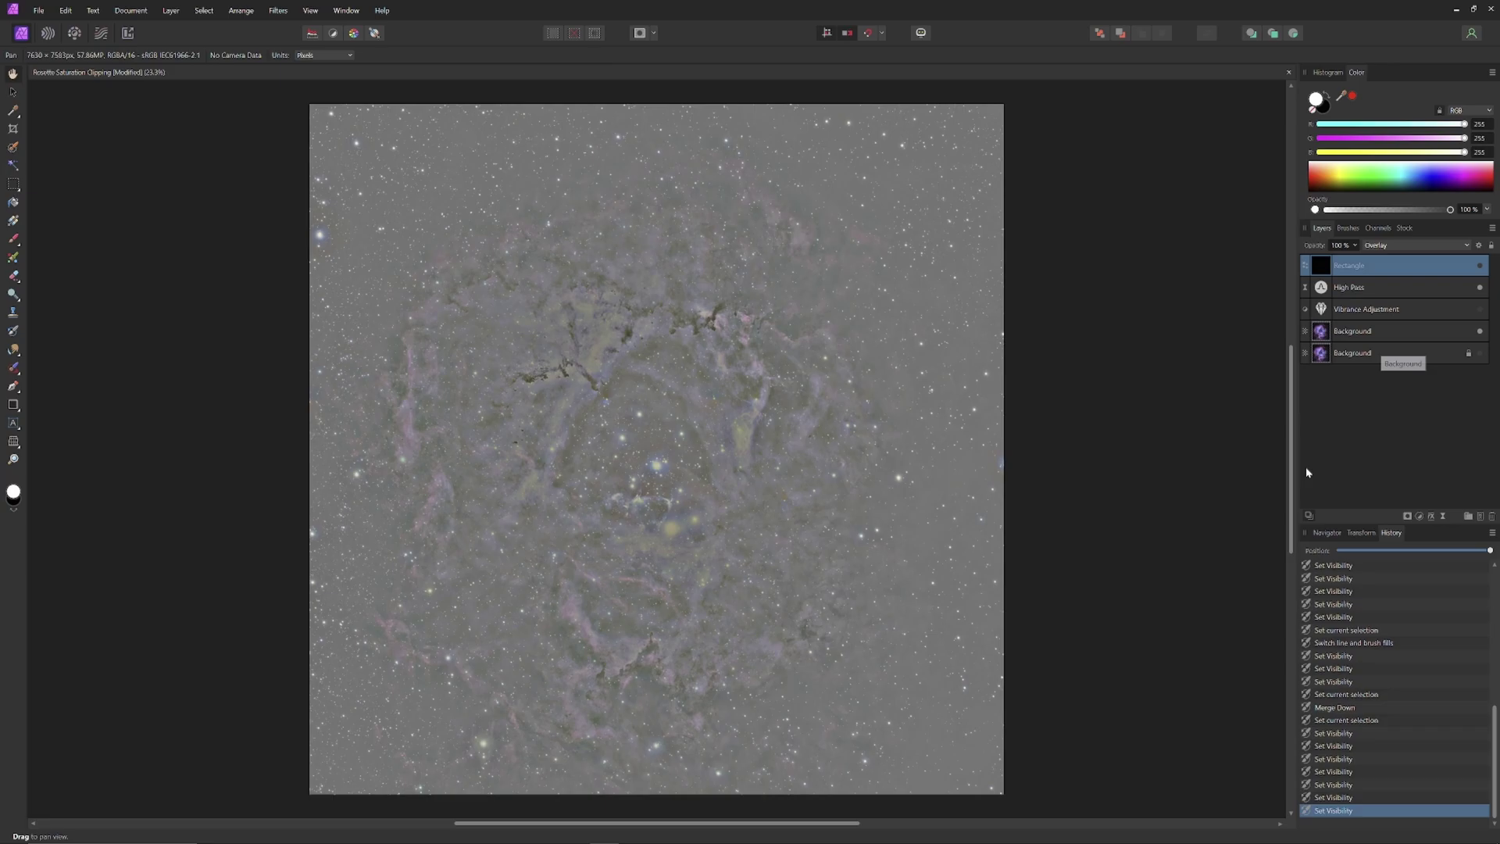
click(1479, 311)
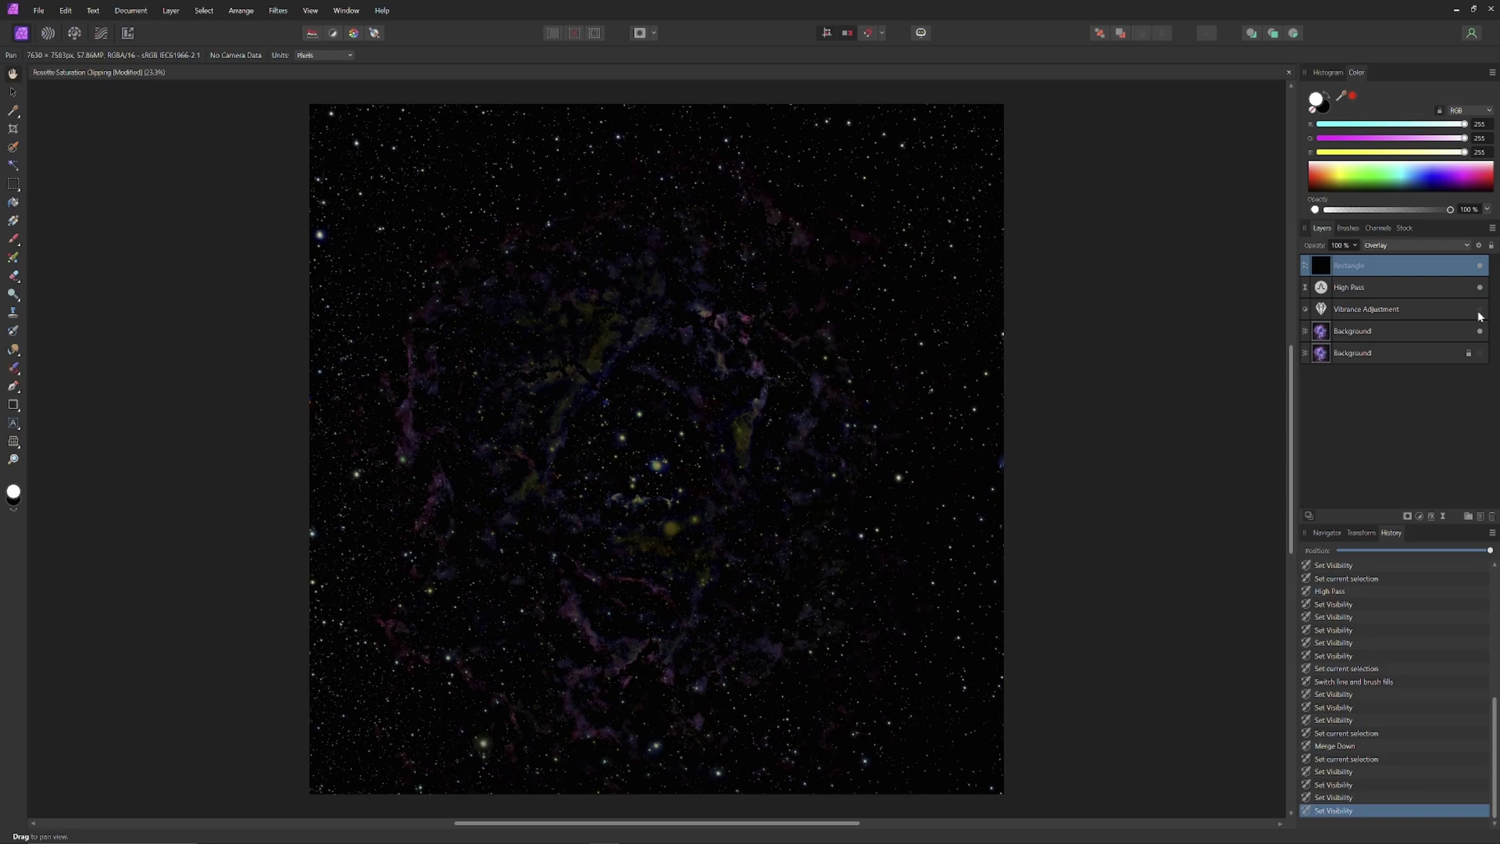
click(1480, 310)
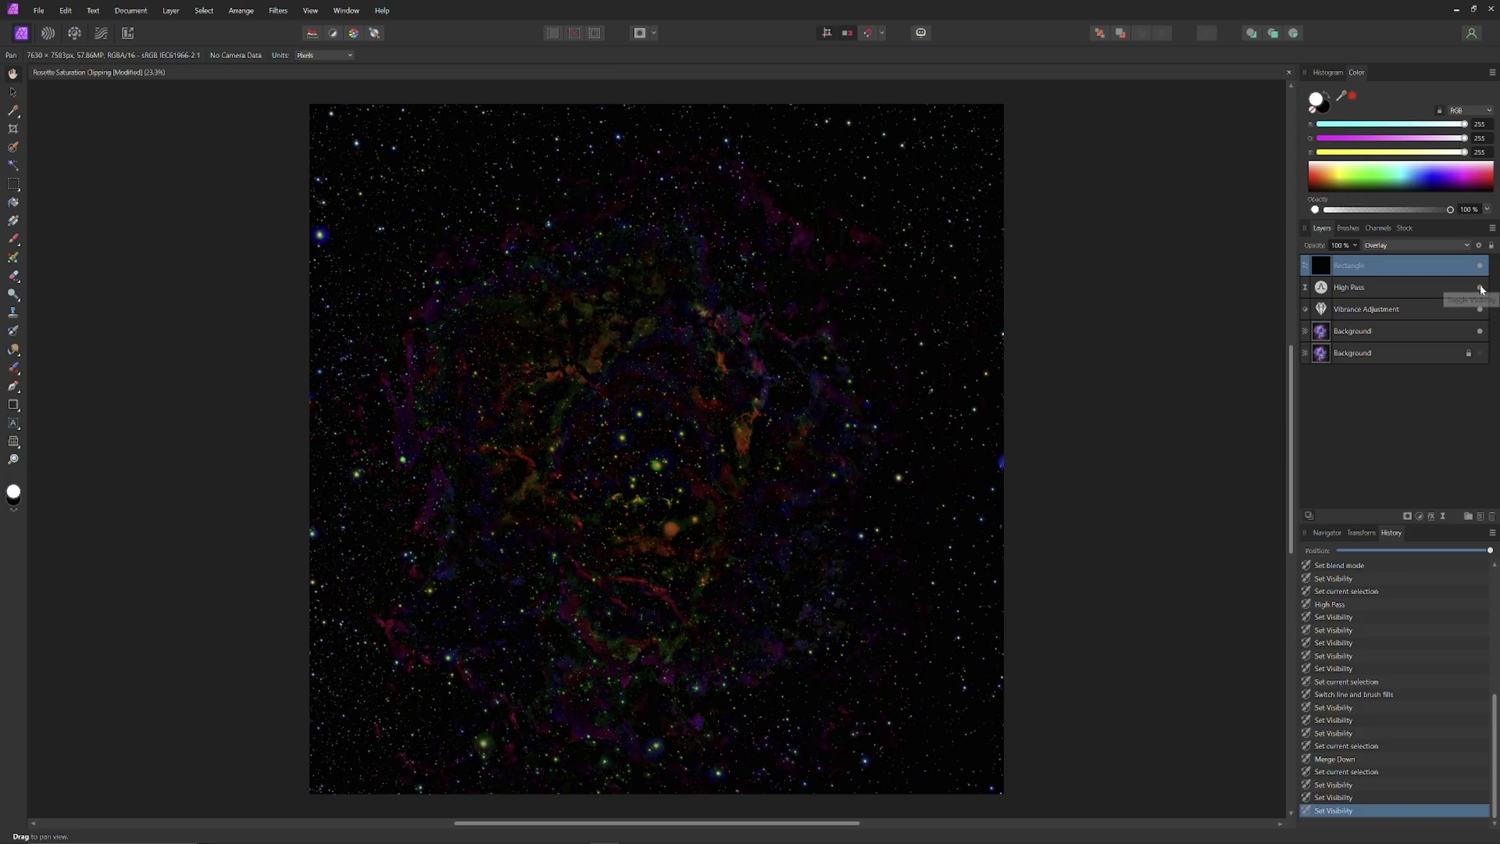
click(1480, 309)
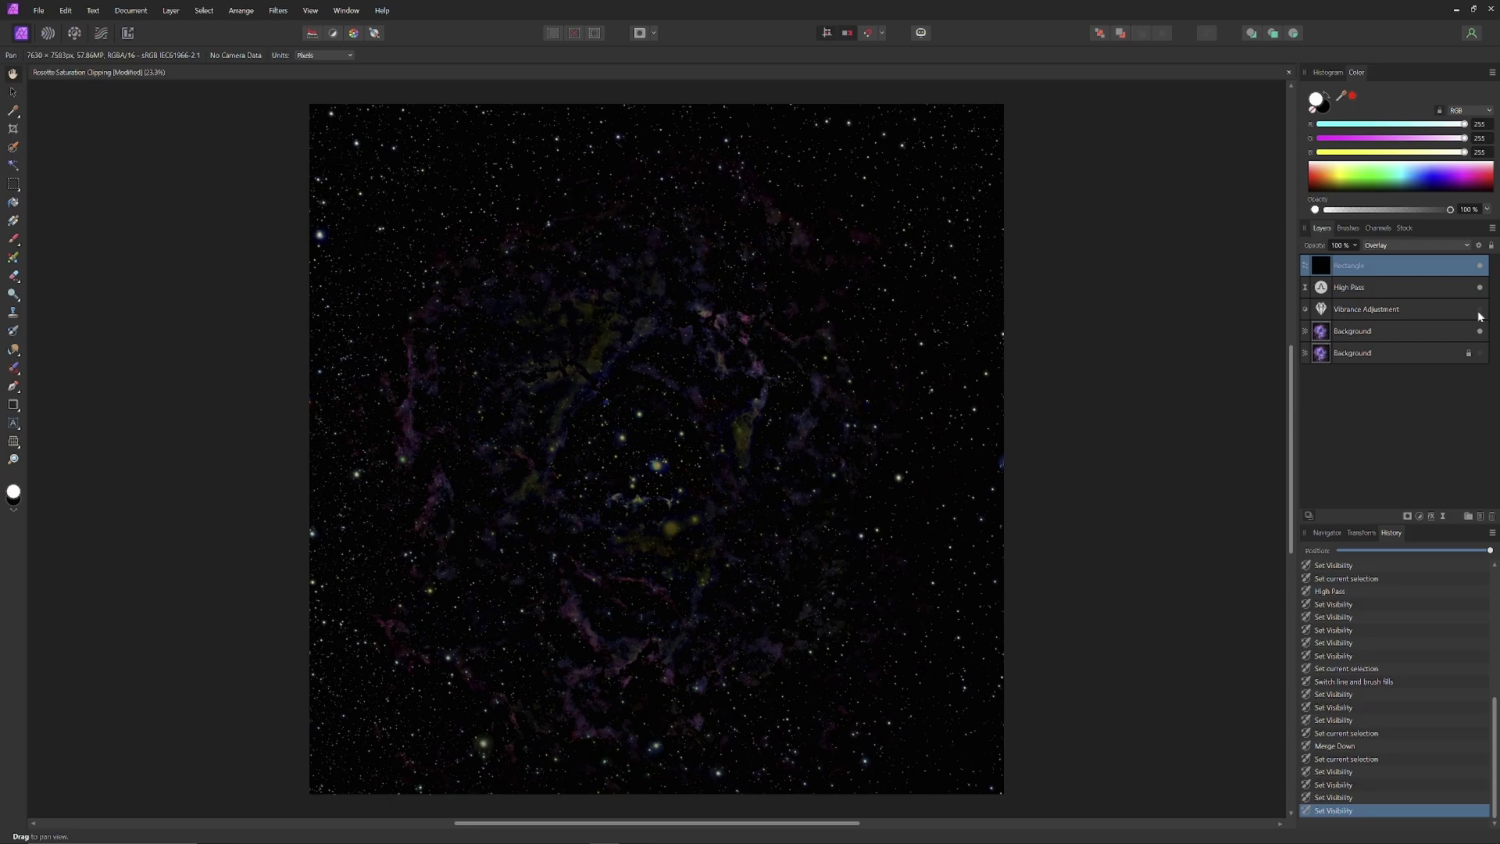
key(ctrl+z)
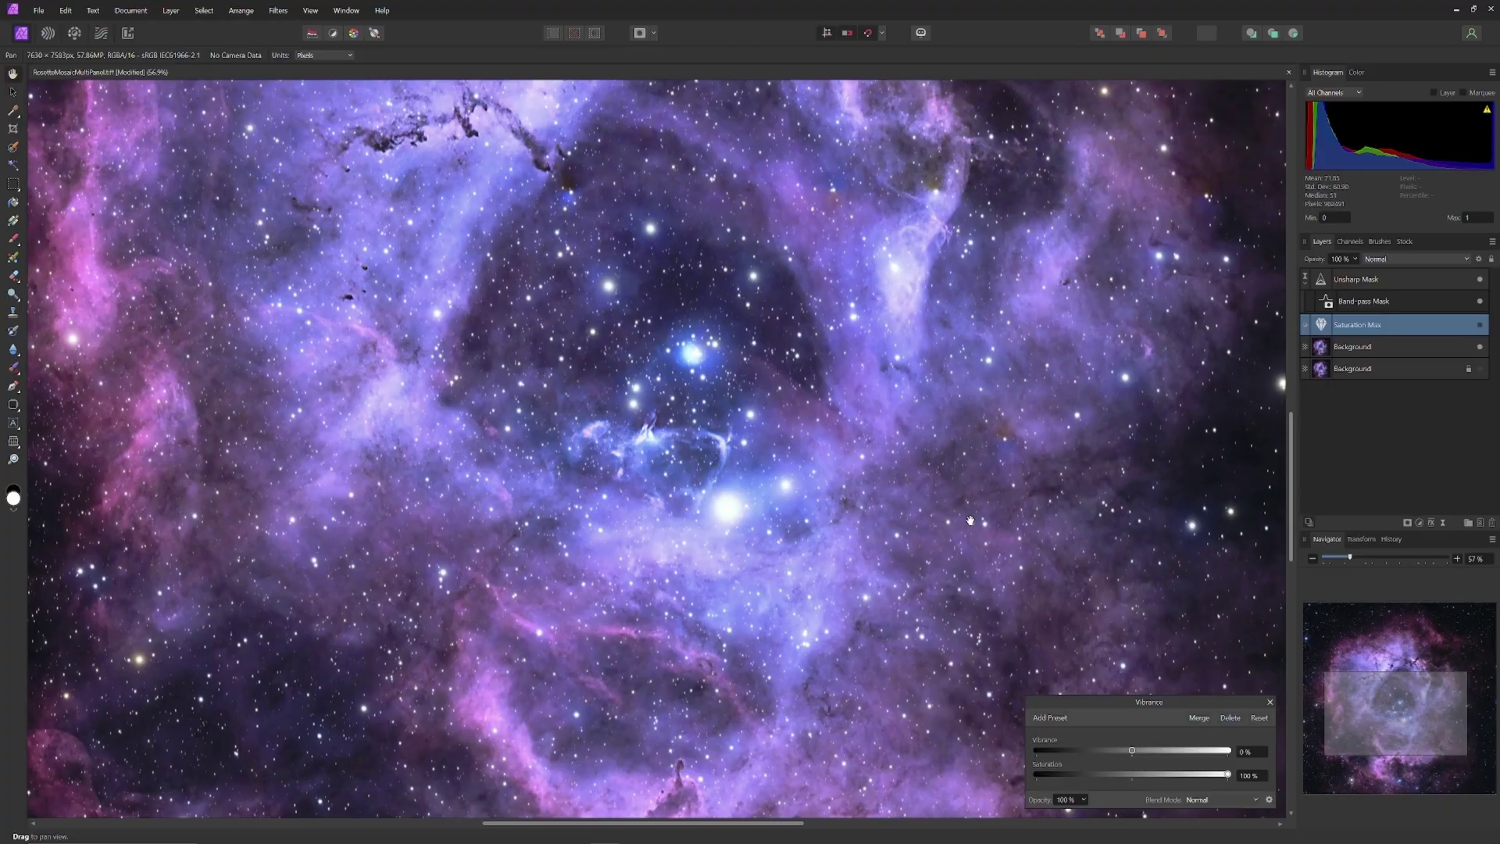
click(1480, 325)
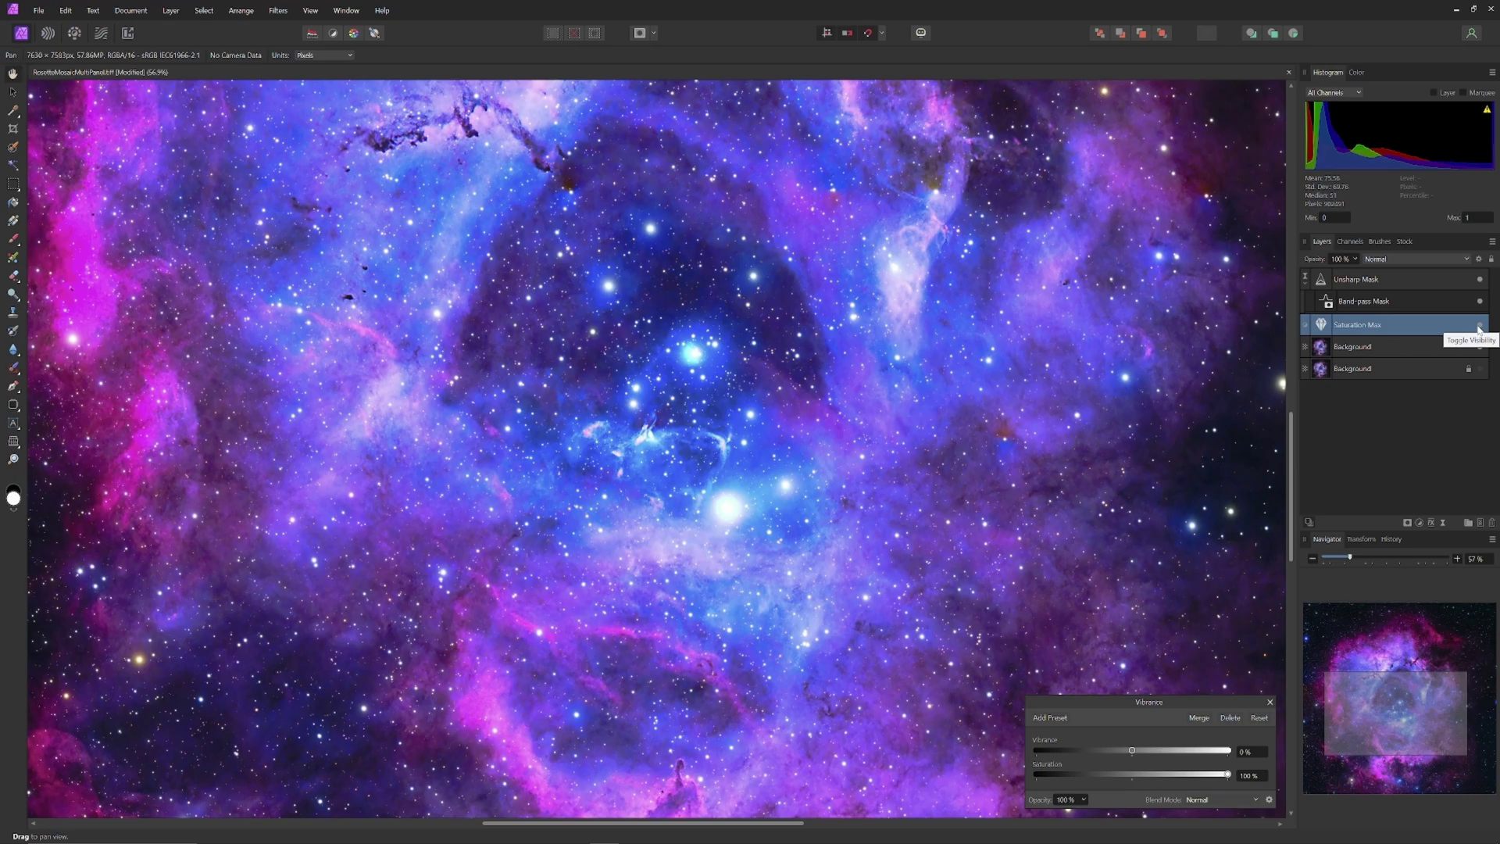
click(1480, 326)
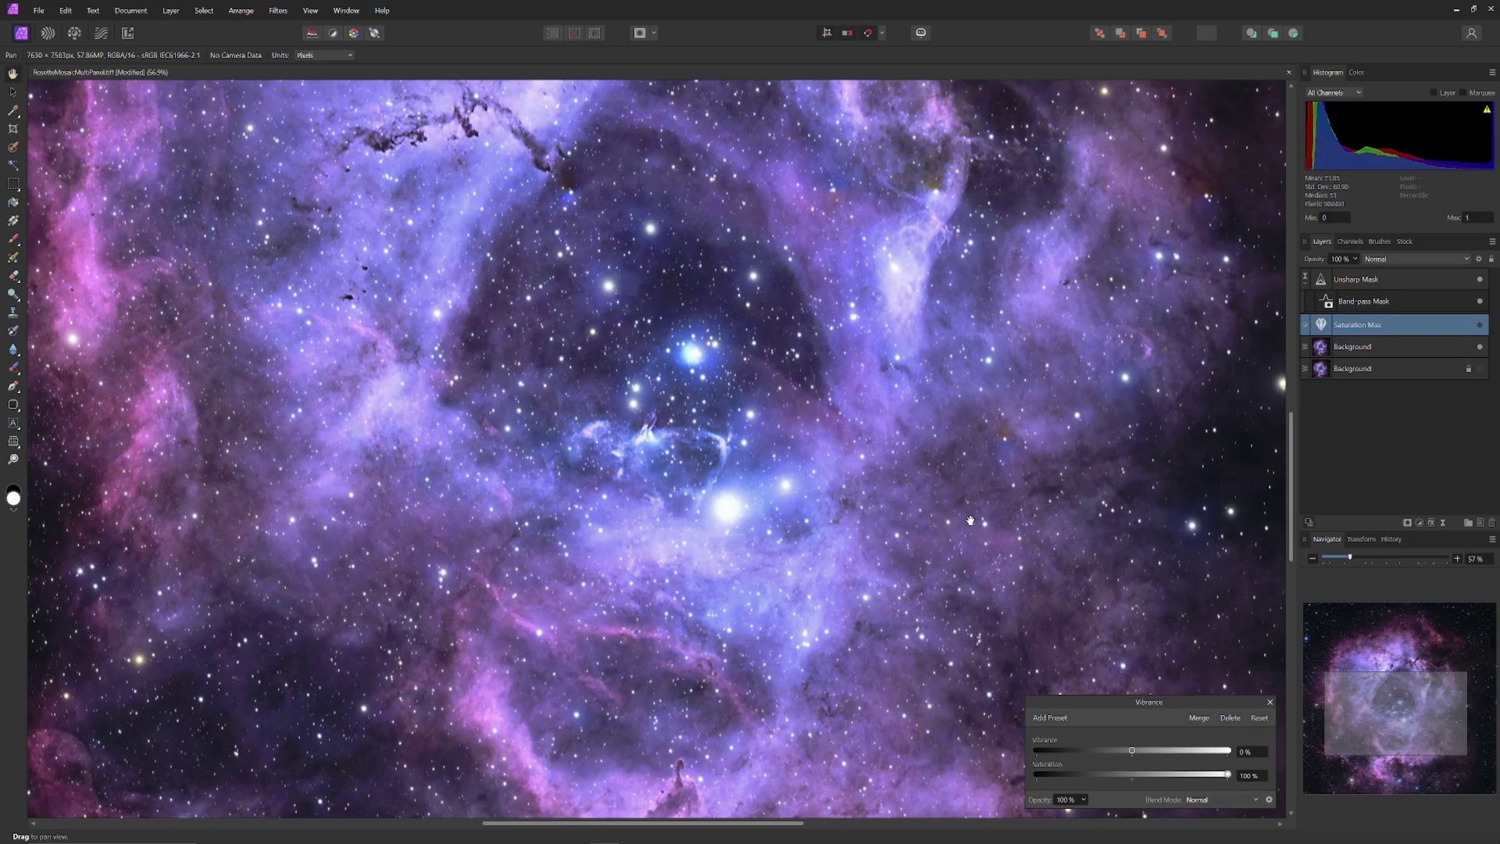
click(1480, 326)
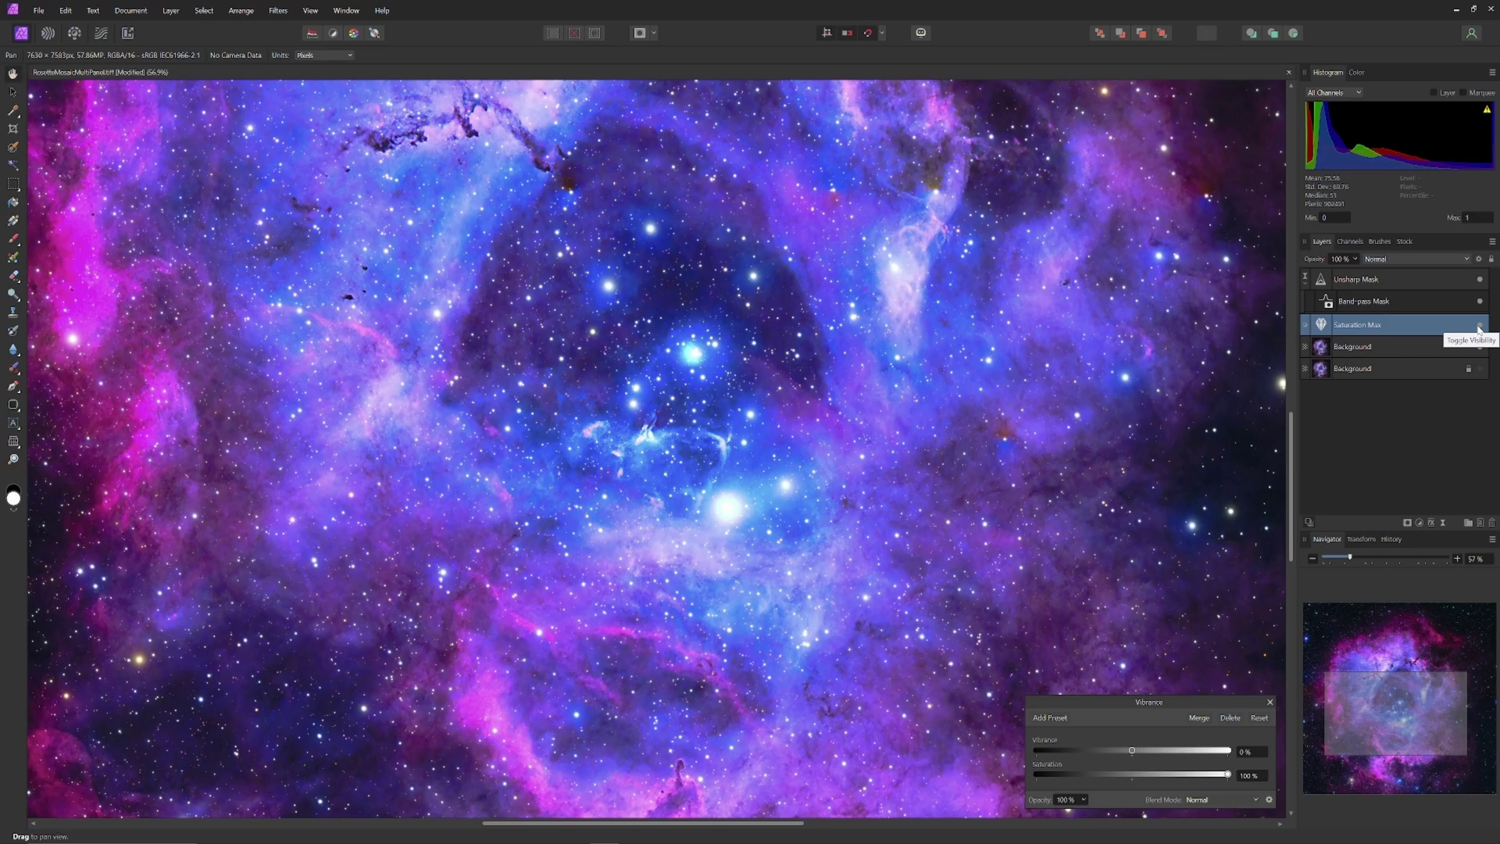
click(1479, 327)
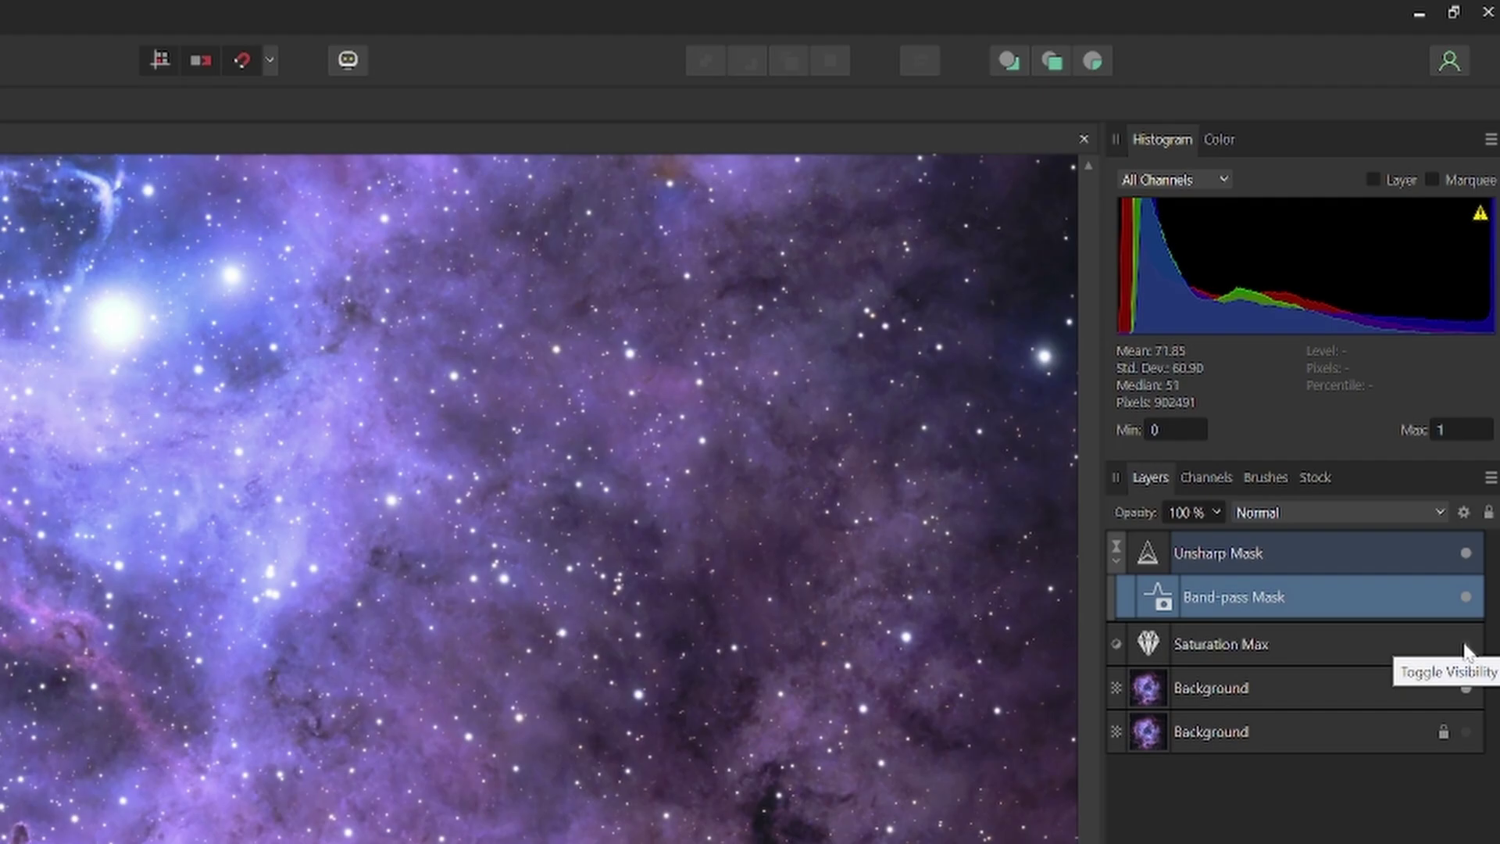
click(1466, 645)
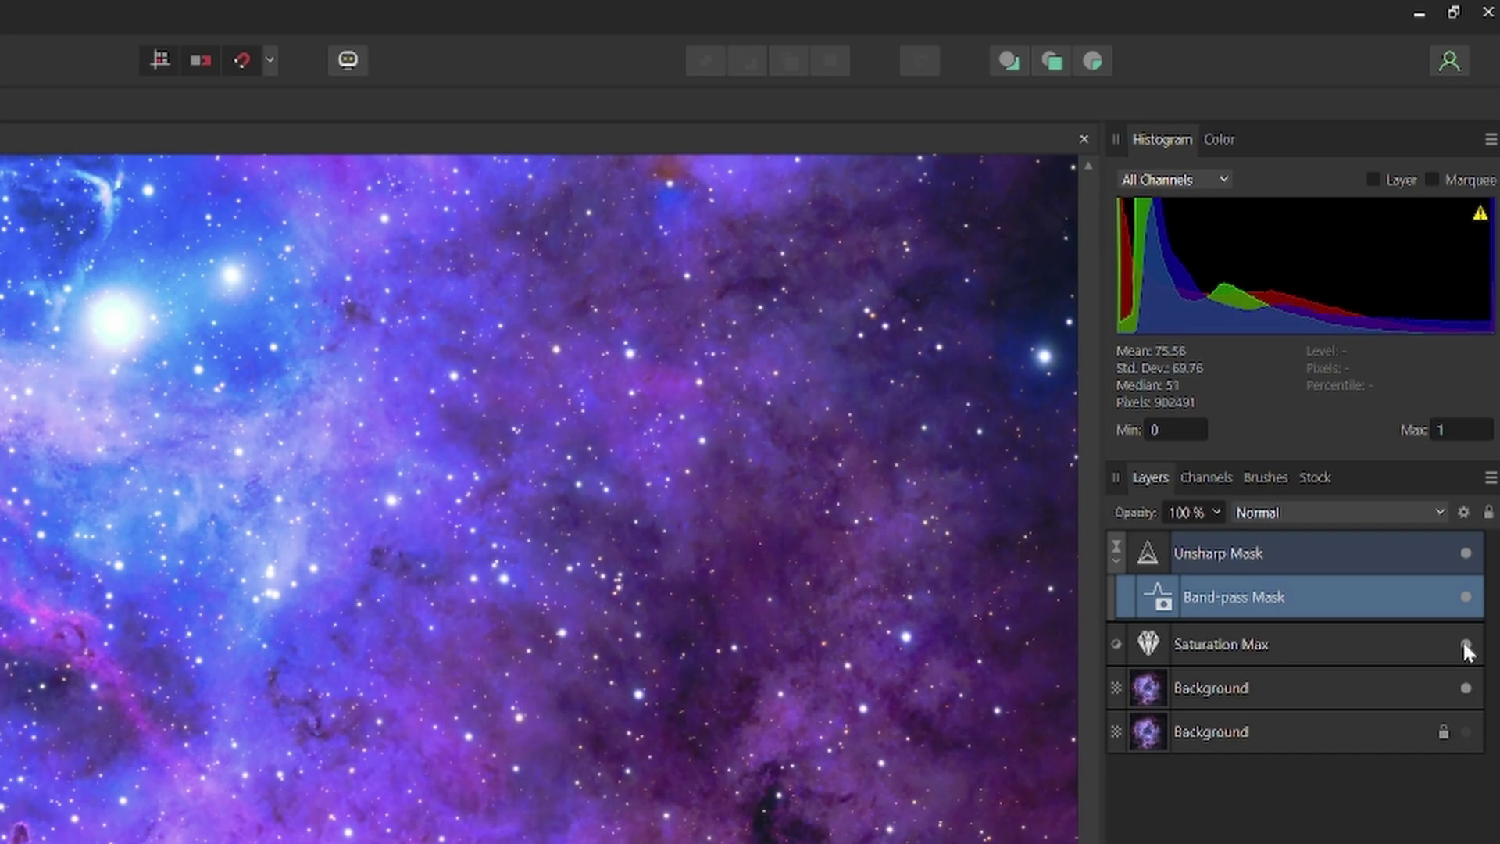
click(1466, 646)
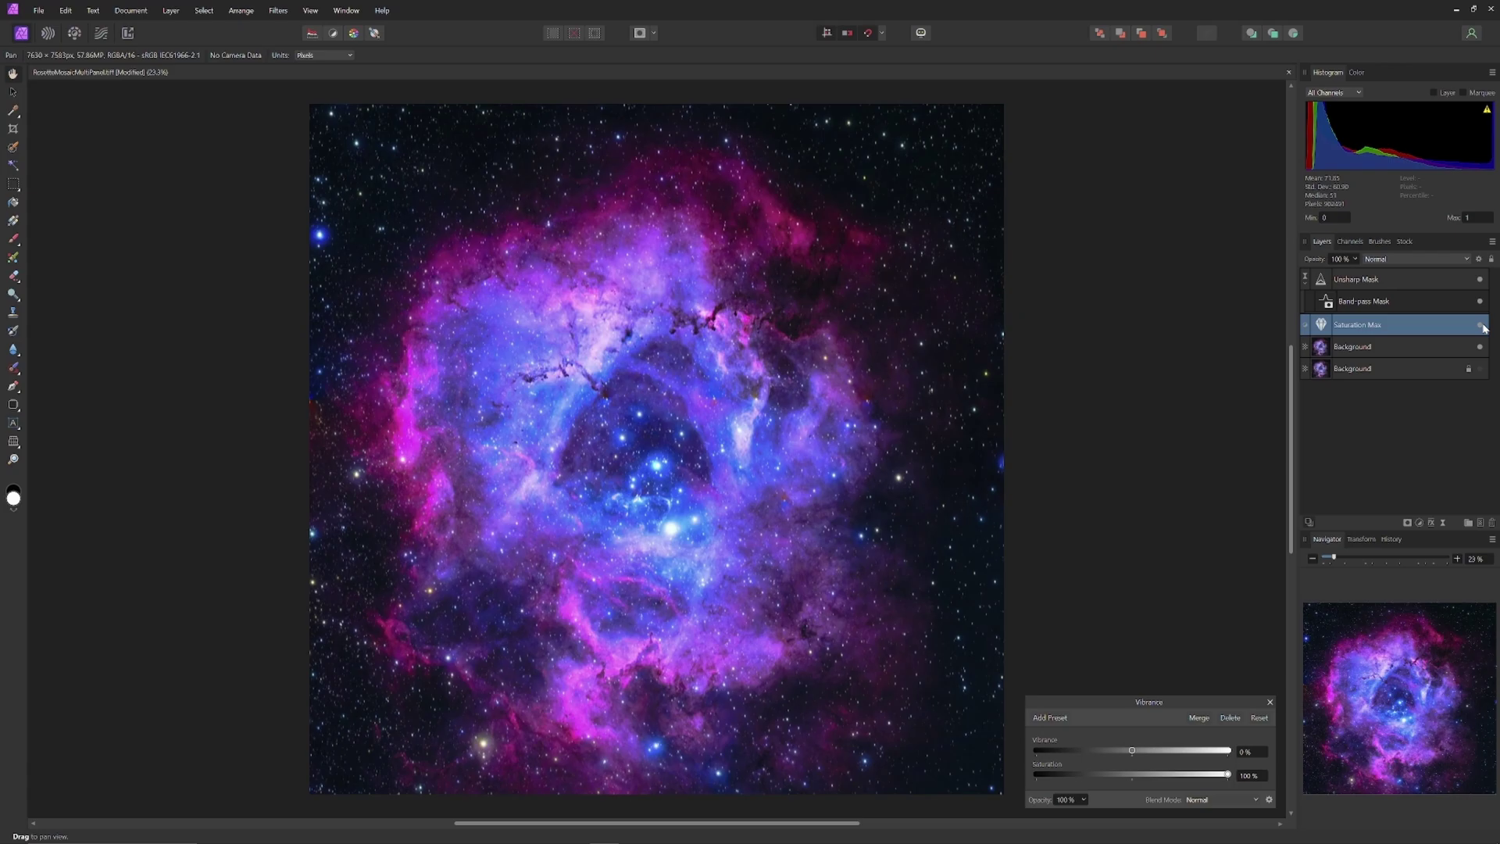
click(1481, 325)
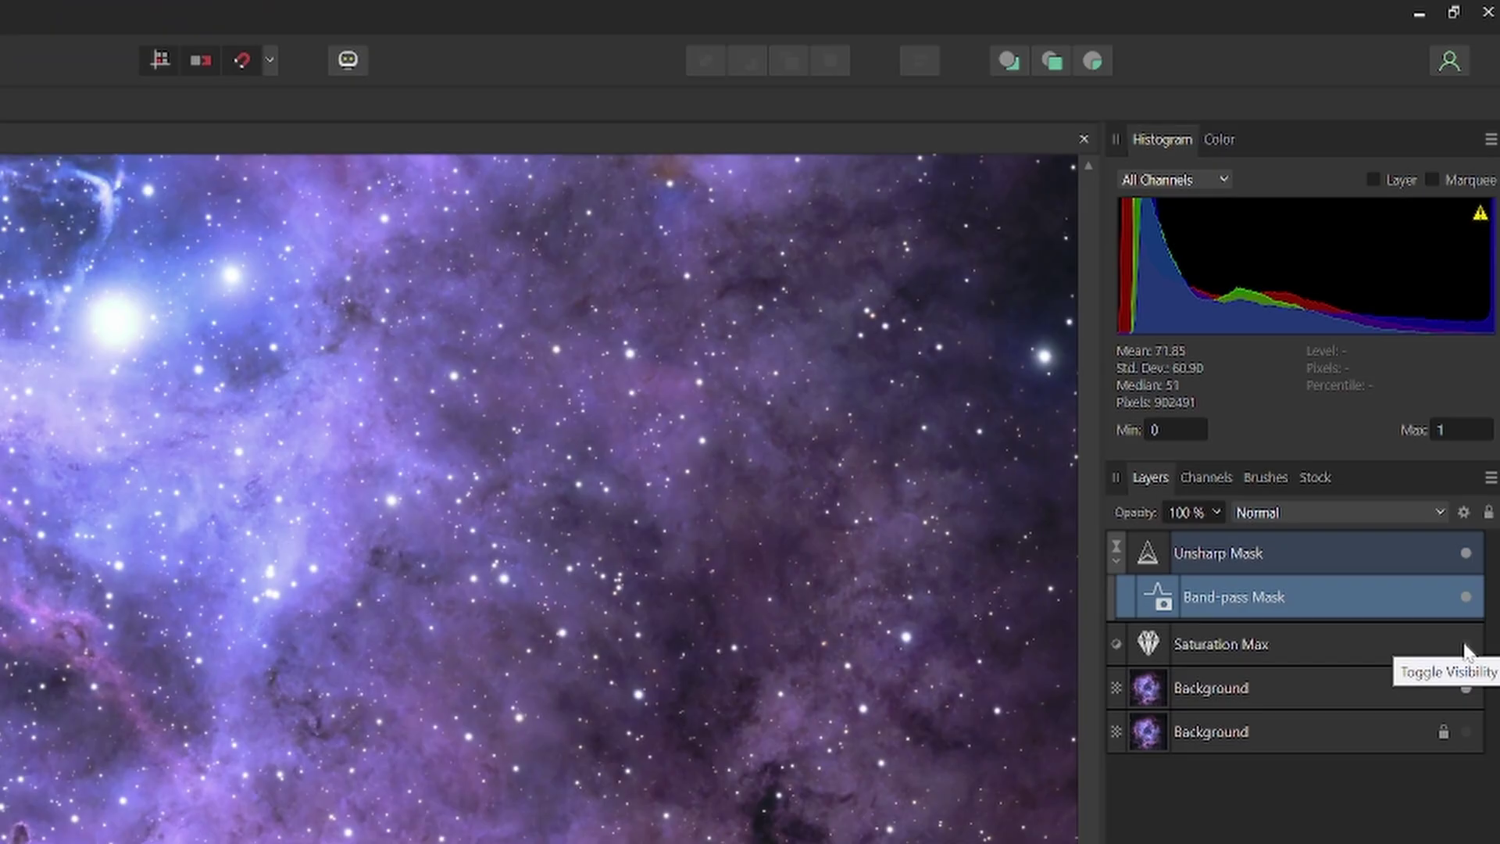
click(1466, 645)
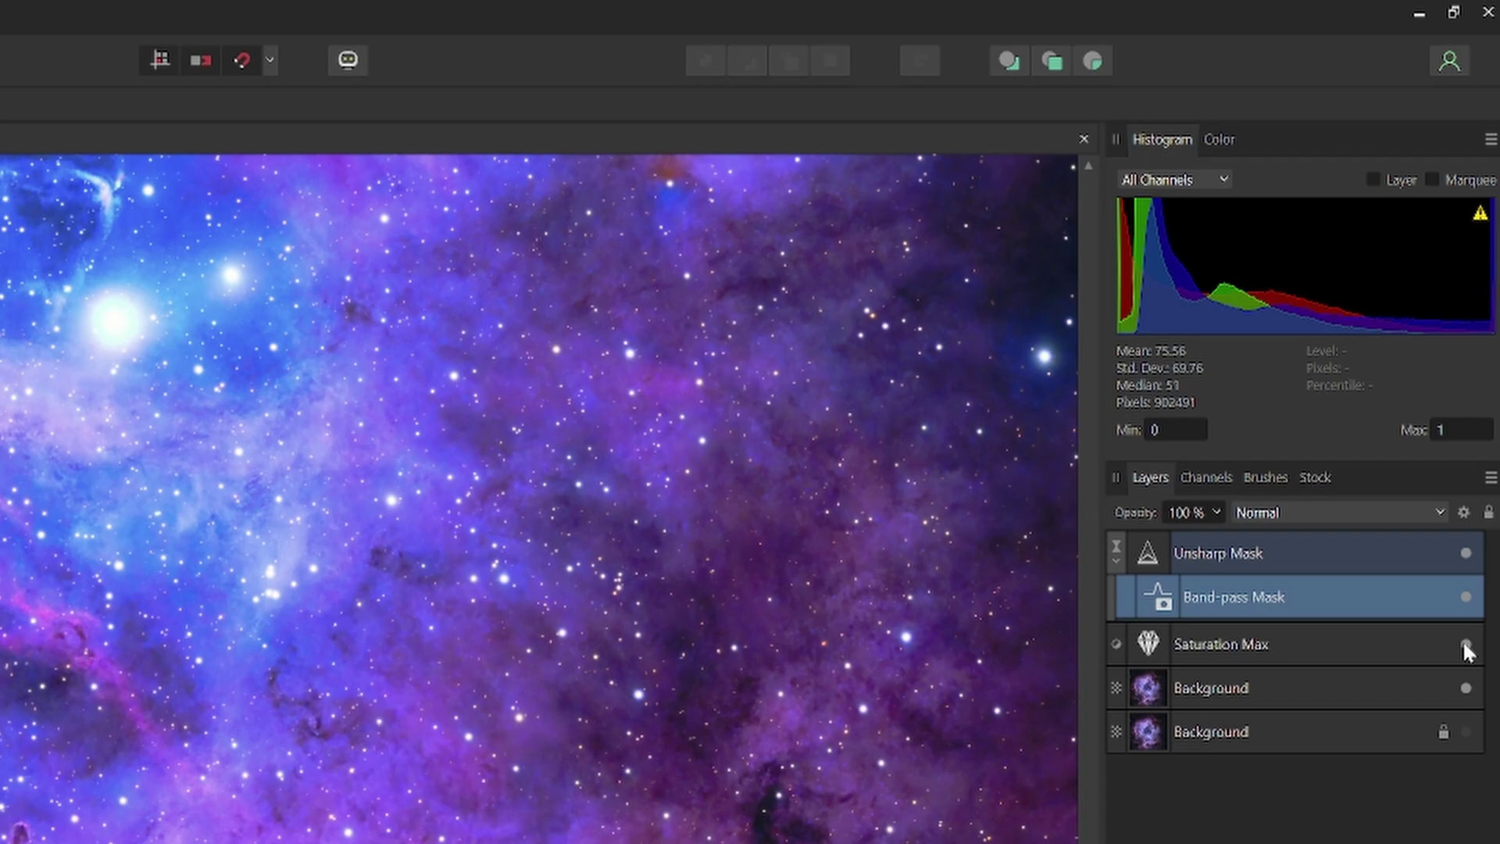
click(1466, 645)
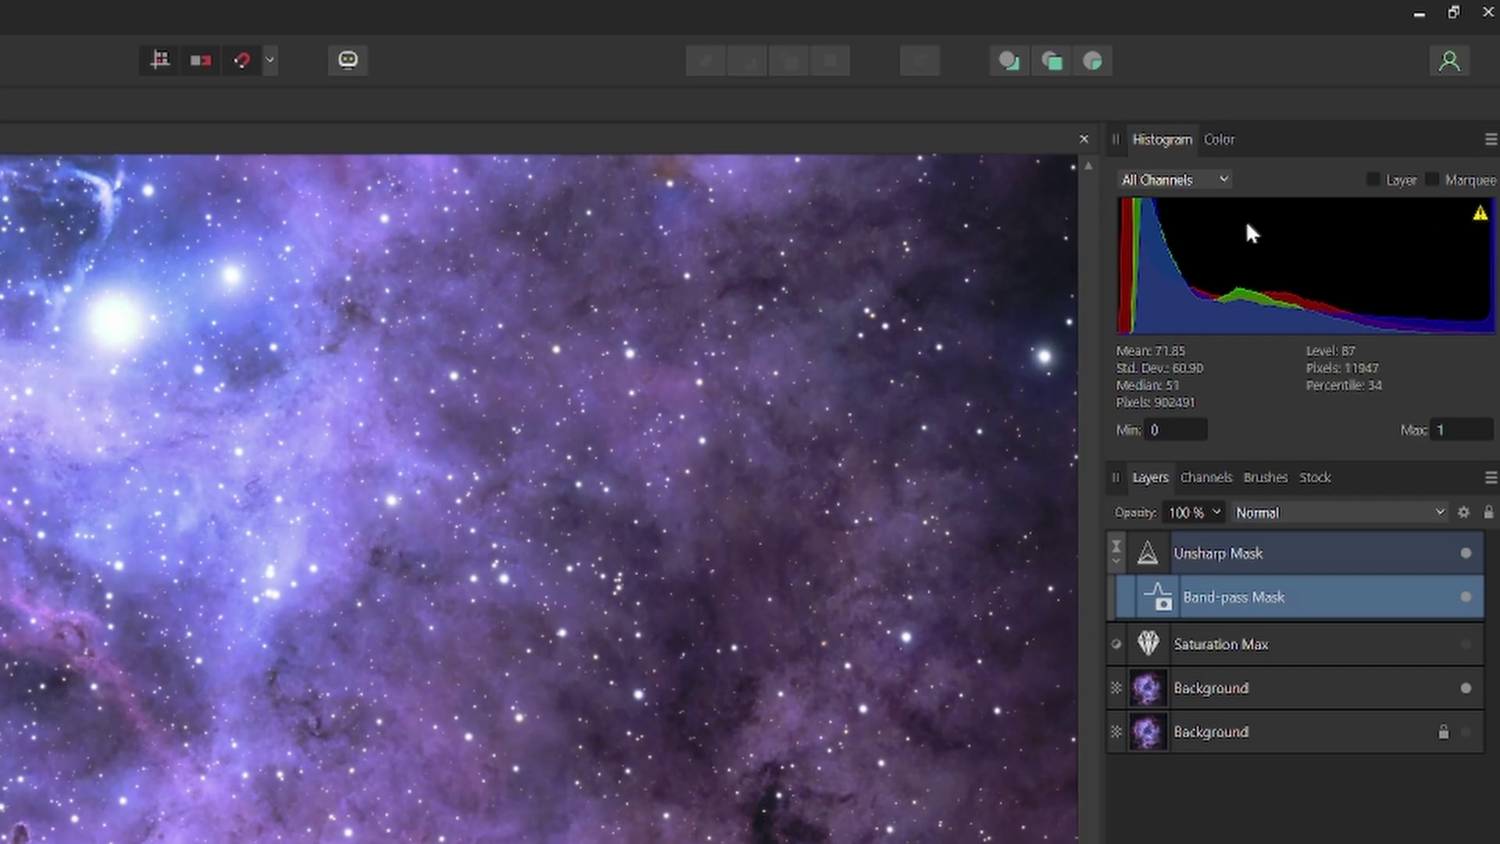
click(1465, 644)
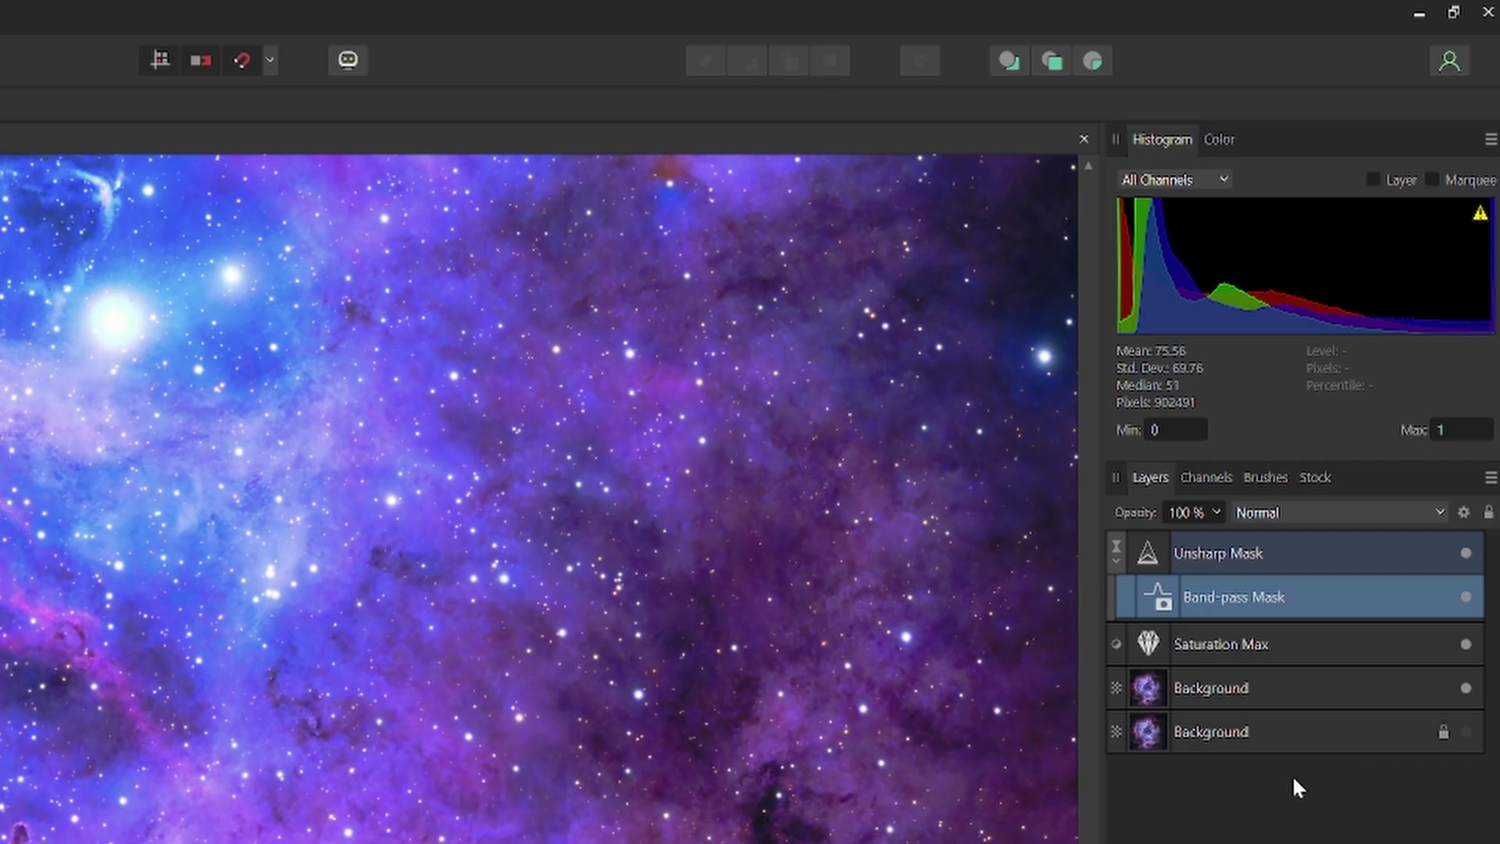
click(1466, 644)
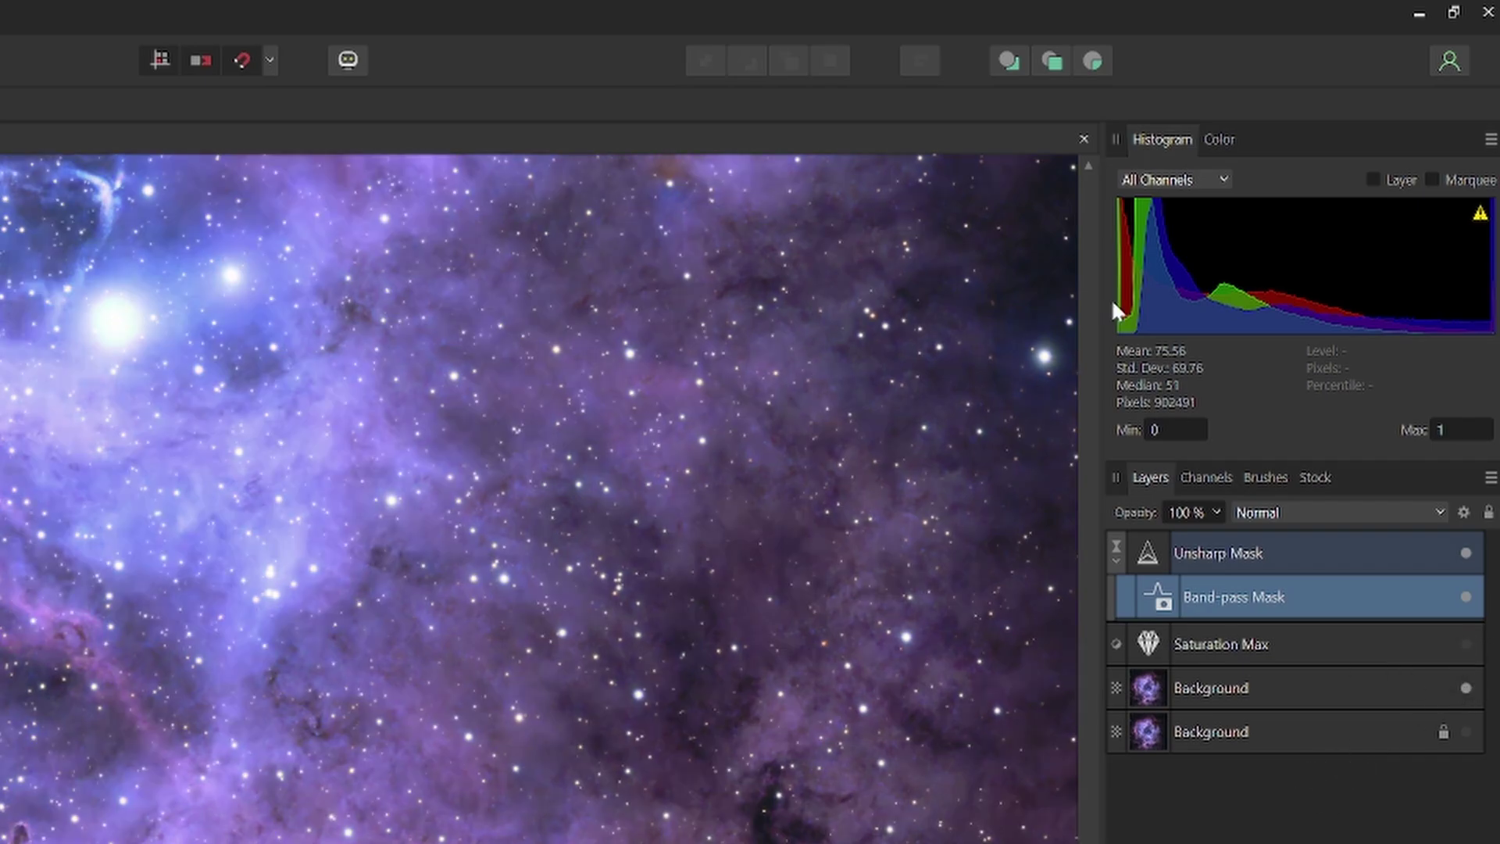